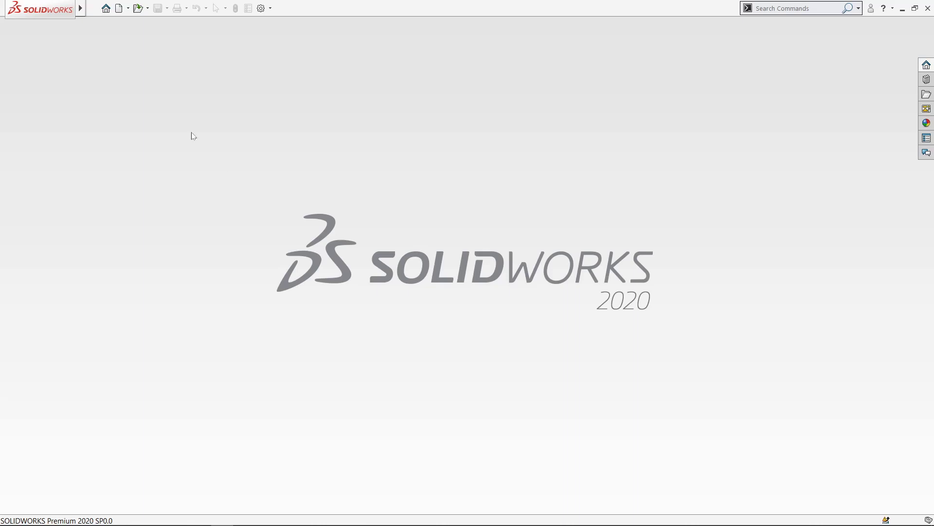
- Create a new part and start a sketch on the Top Plane
click(119, 9)
click(474, 382)
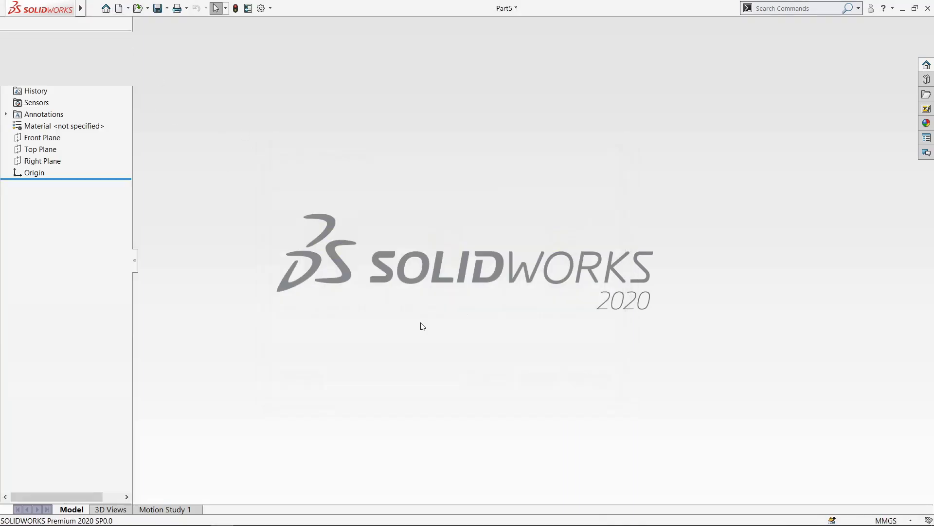
click(56, 204)
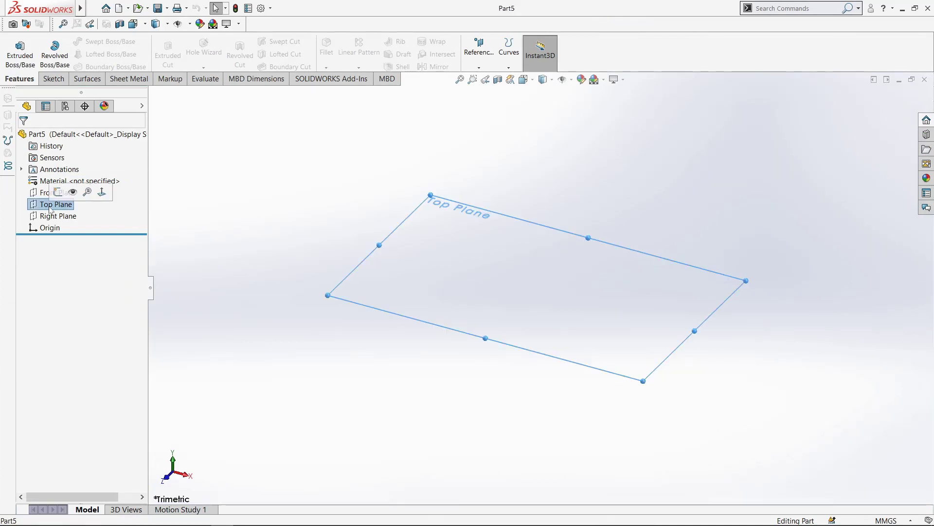
click(63, 192)
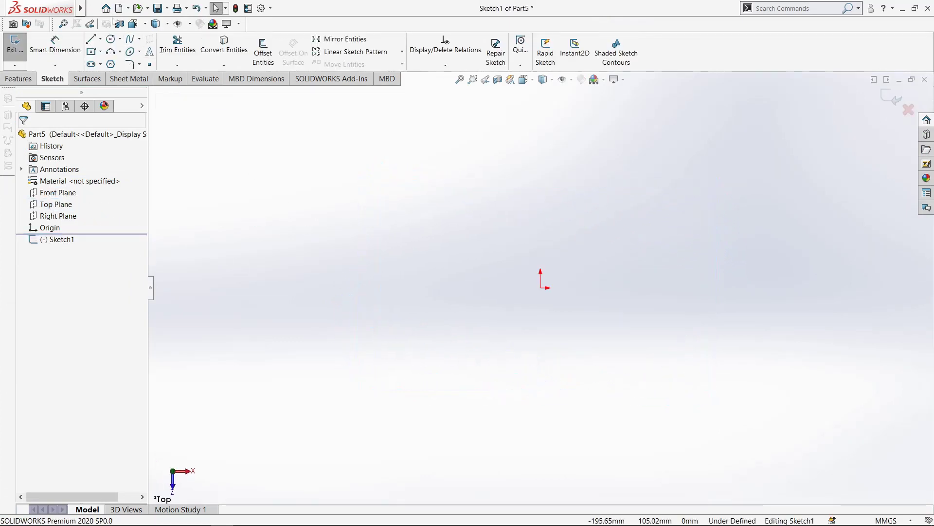
- Sketch three concentric circles centred on the origin, the middle one about 74 mm and the outermost about 230 mm in diameter
click(111, 39)
drag(541, 288, 539, 357)
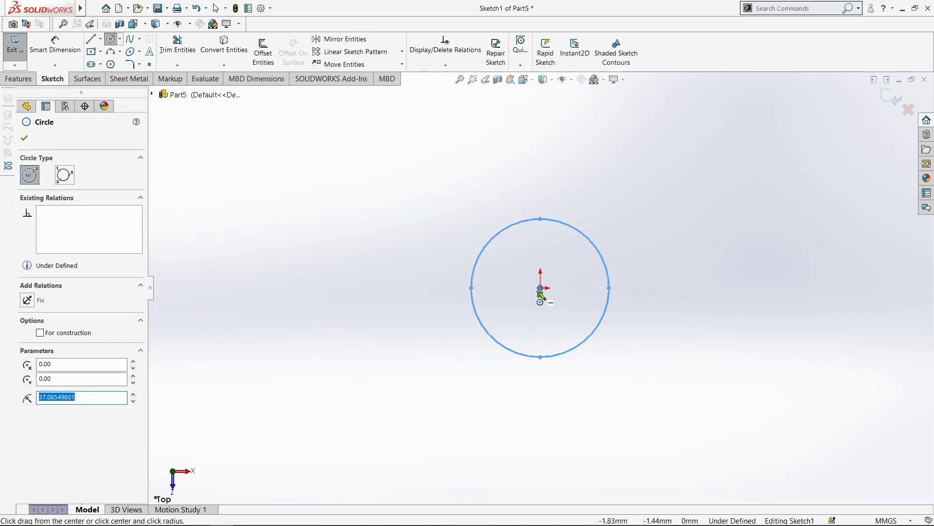
drag(541, 288, 332, 255)
- Dimension the outermost circle's diameter to 127 mm
click(77, 58)
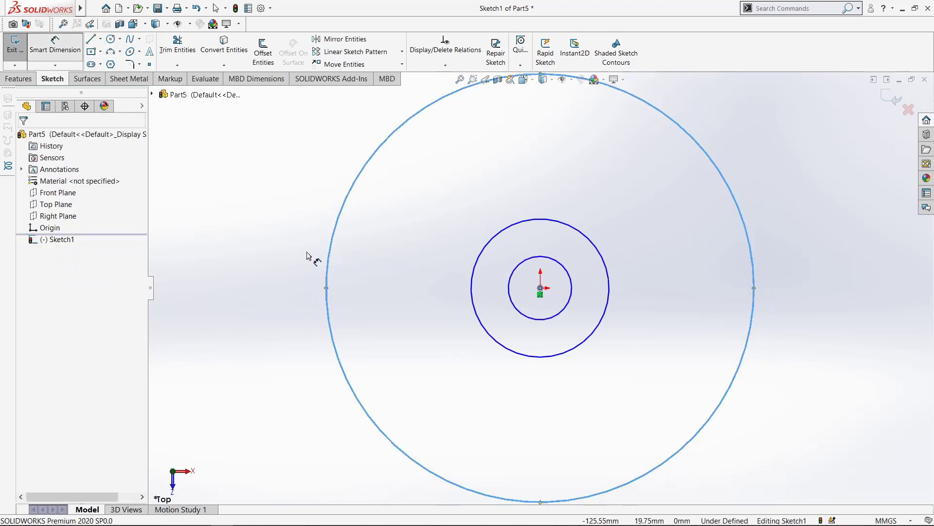
key(z)
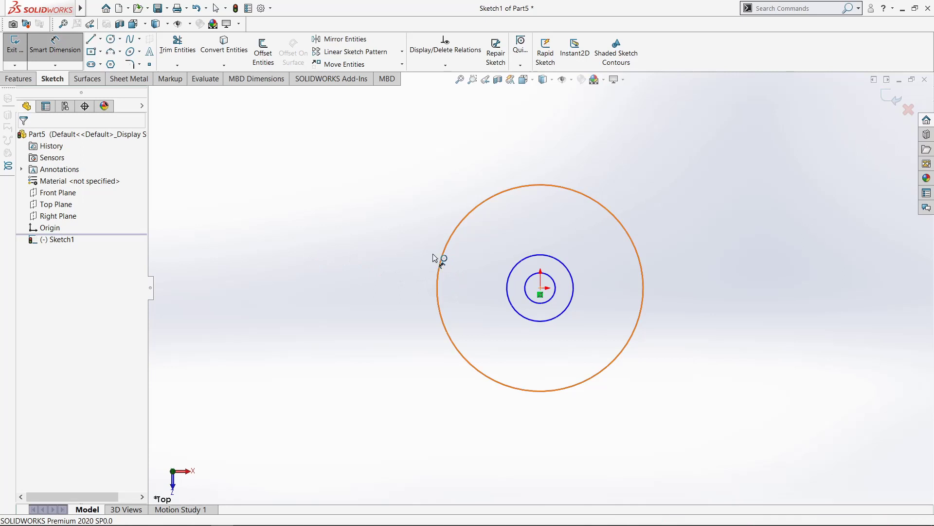
click(329, 305)
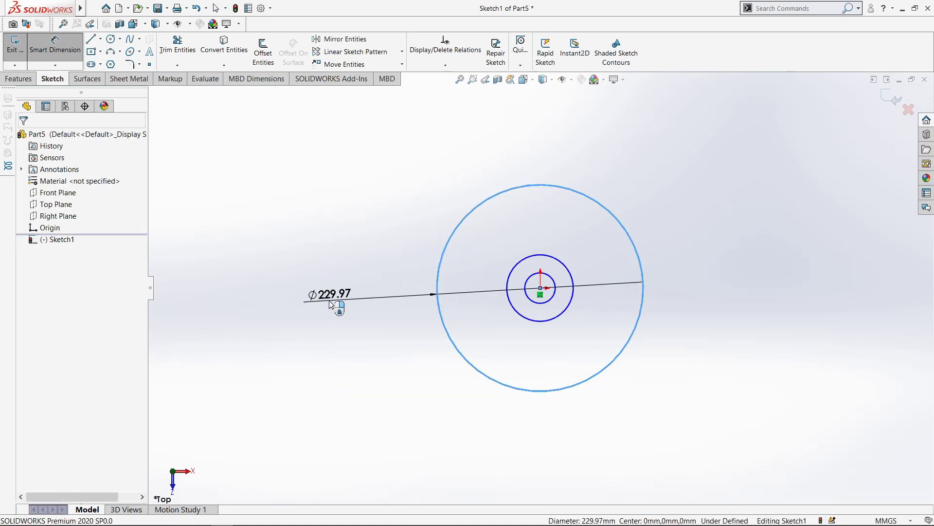
click(329, 305)
text(12)
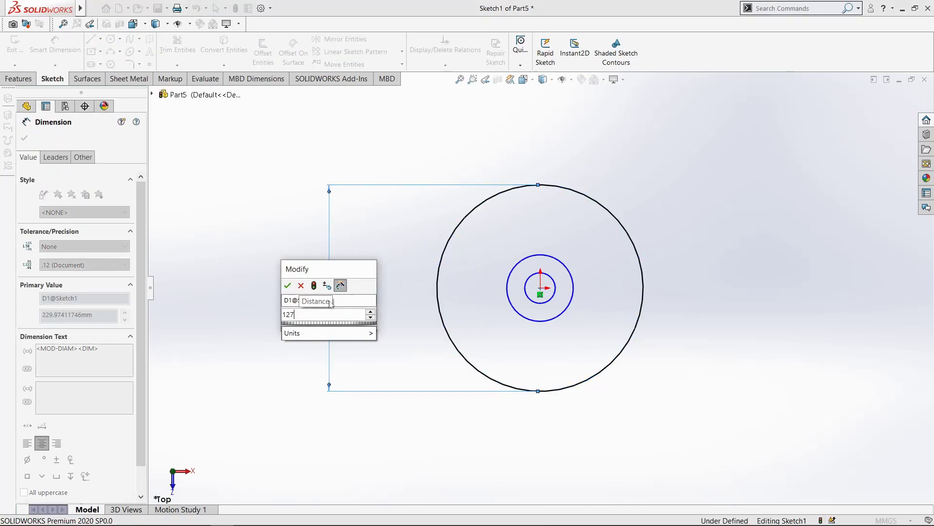
text(7)
key(Return)
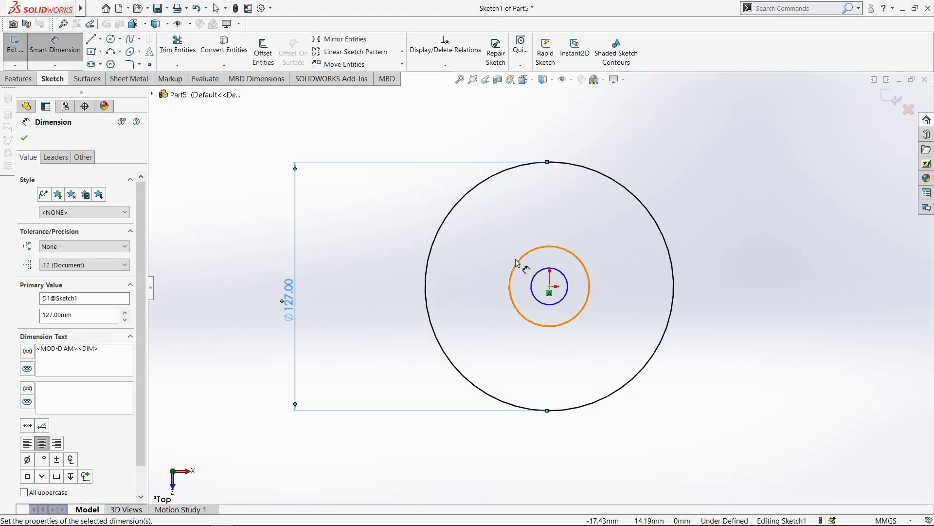
- Dimension the middle concentric circle's diameter to 63.5 mm
click(515, 268)
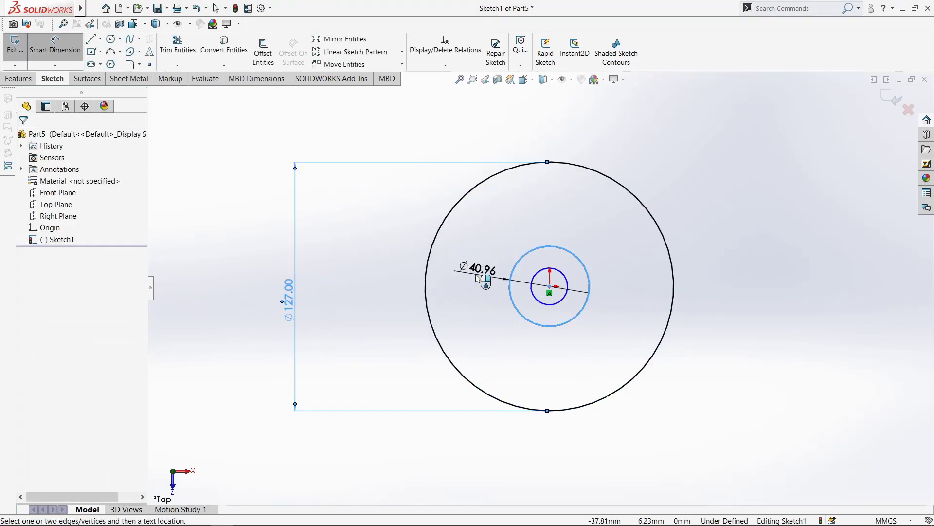
click(477, 280)
text(63.5)
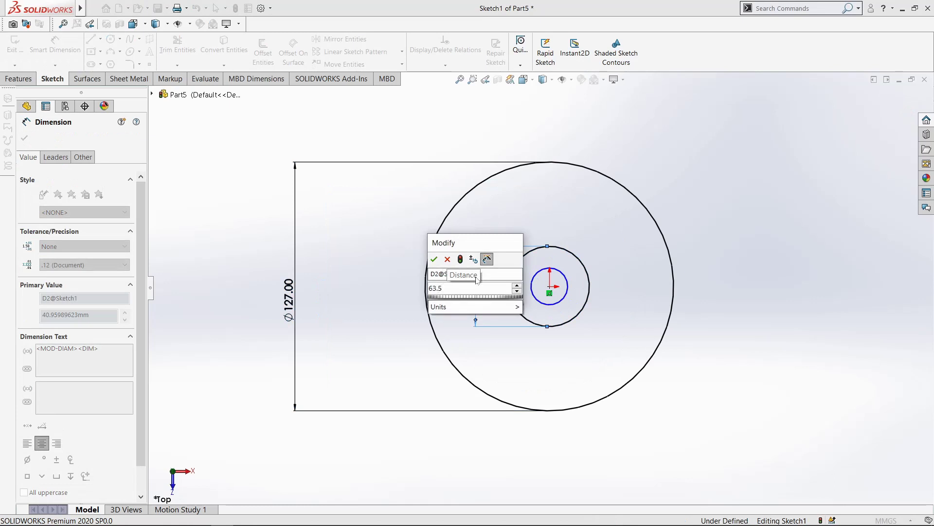
key(Return)
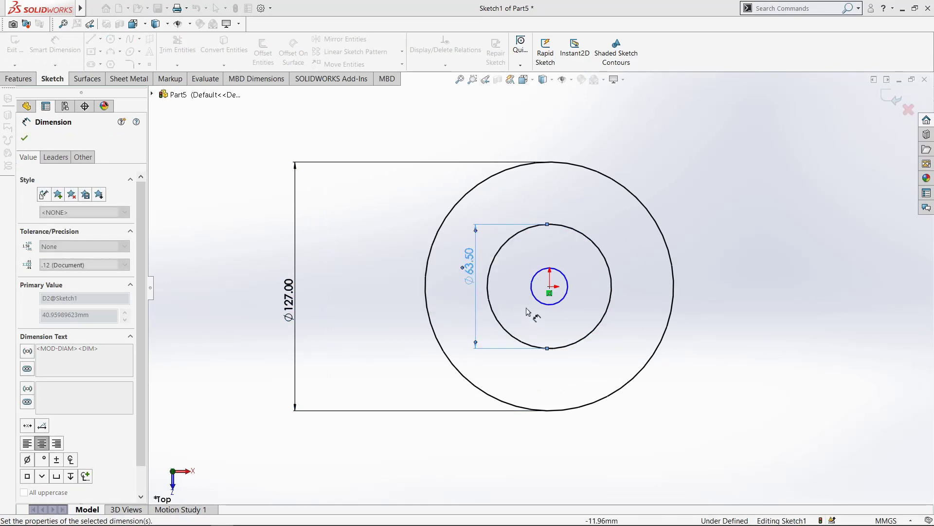
- Dimension the innermost circle's diameter to 38.1 mm and finish dimensioning
scroll(535, 272, down, 2)
click(537, 272)
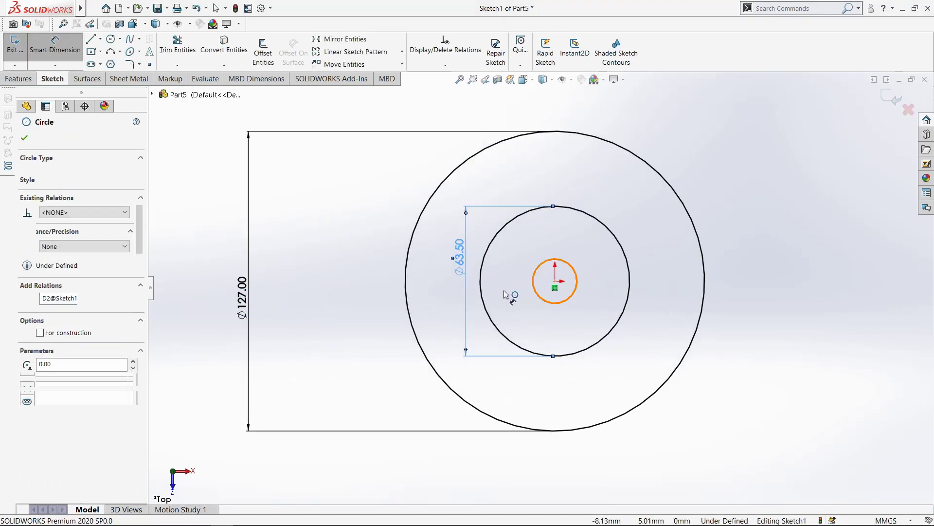
click(505, 294)
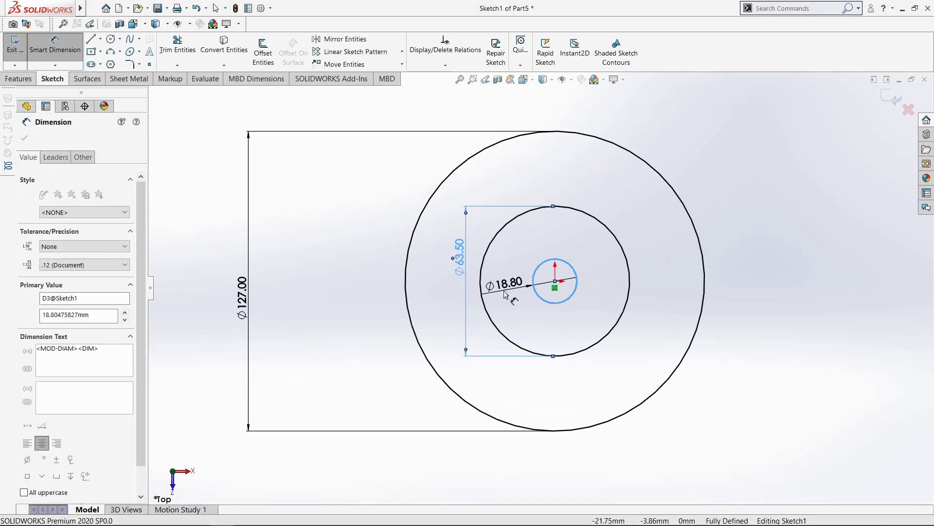
key(Return)
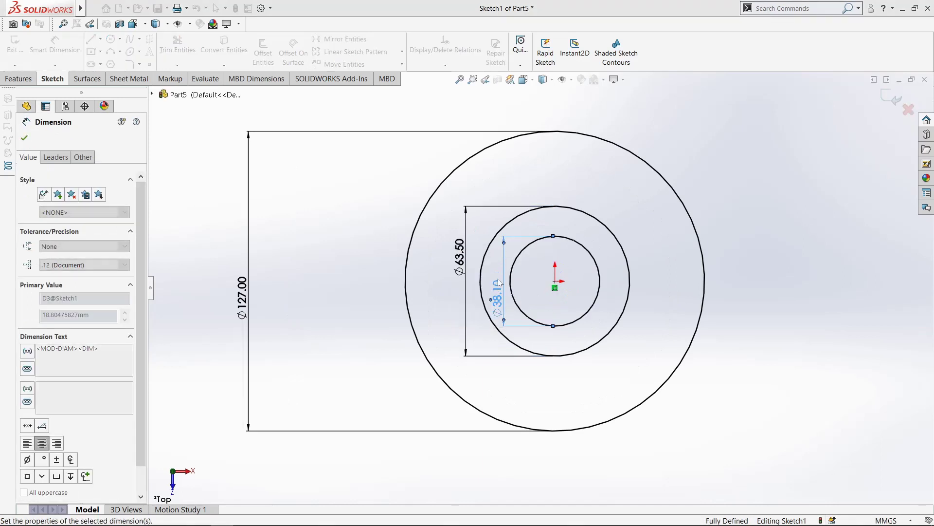
scroll(531, 299, up, 3)
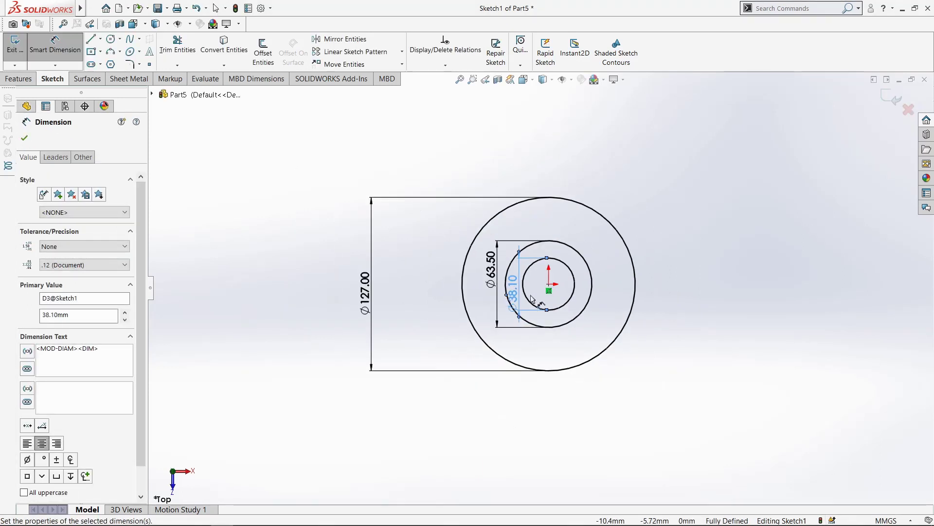
click(25, 139)
- Convert the 127 mm circle to construction geometry
scroll(527, 290, down, 3)
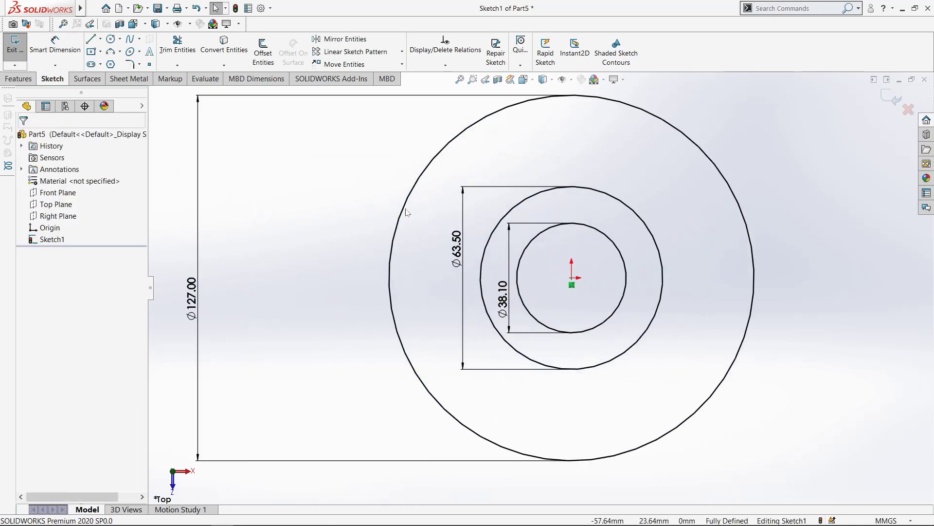
click(40, 292)
click(28, 138)
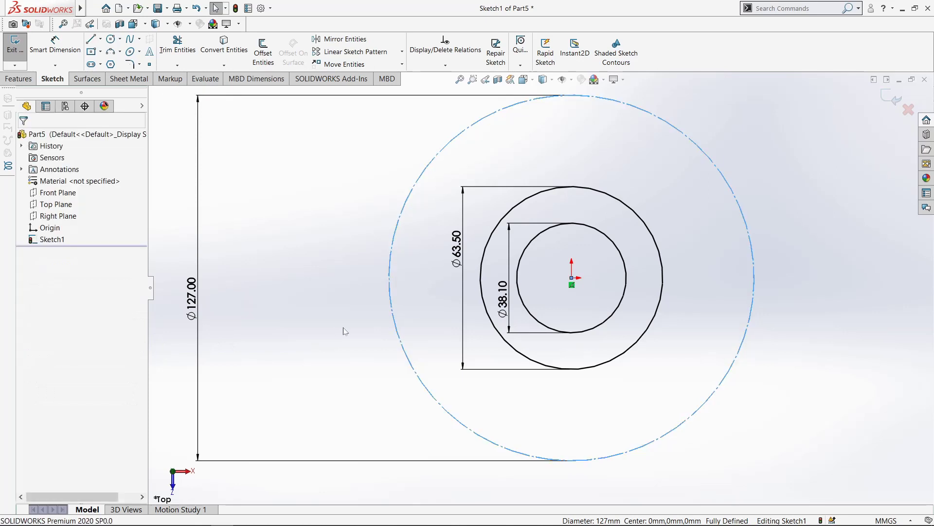
- Sketch two concentric circles, about 29 mm and 17 mm in diameter, centred on the top quadrant point of the construction circle
key(z)
key(z)
click(118, 41)
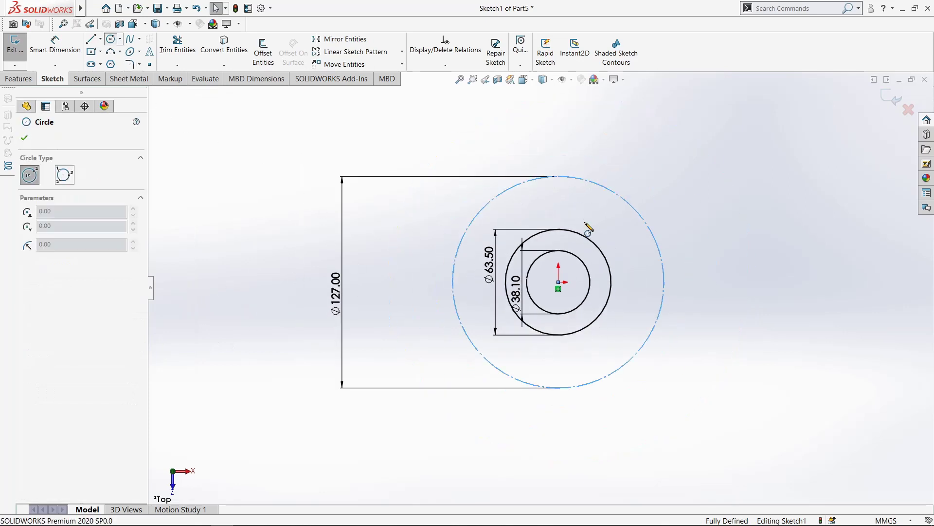
scroll(532, 174, down, 4)
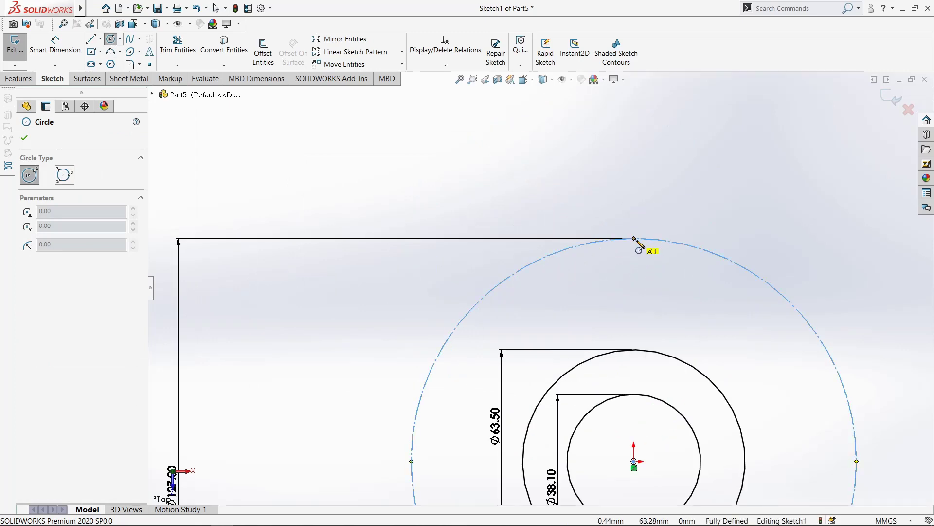
click(633, 239)
click(634, 289)
click(633, 238)
click(652, 263)
key(Escape)
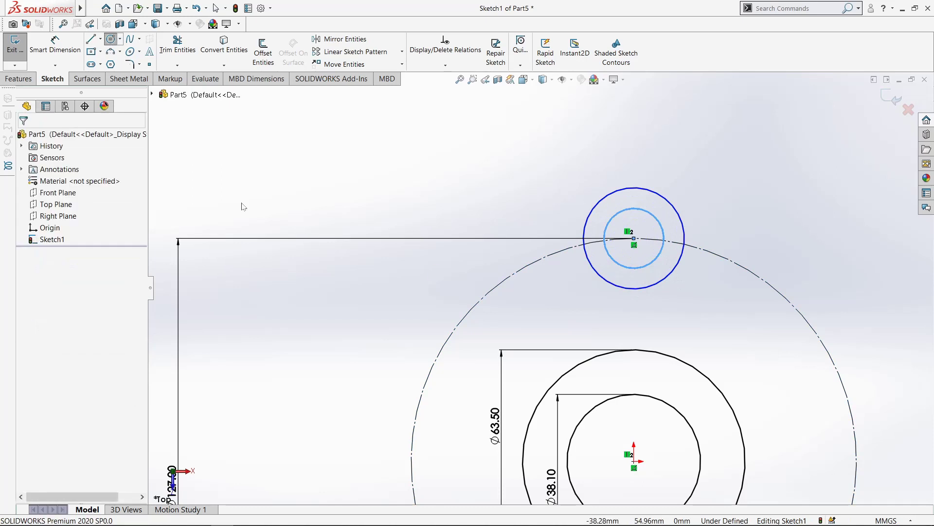
- Dimension the larger circle on the construction circle to a diameter of 32 mm
click(55, 49)
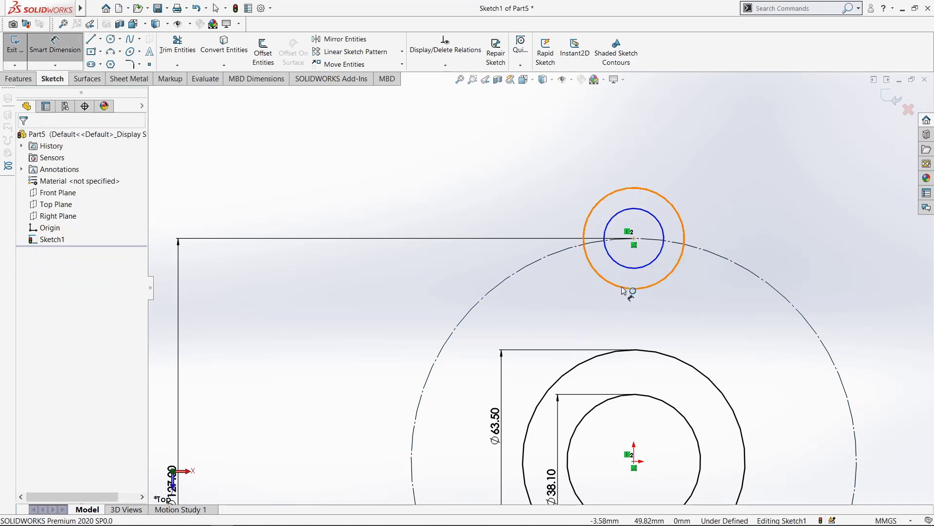
click(519, 237)
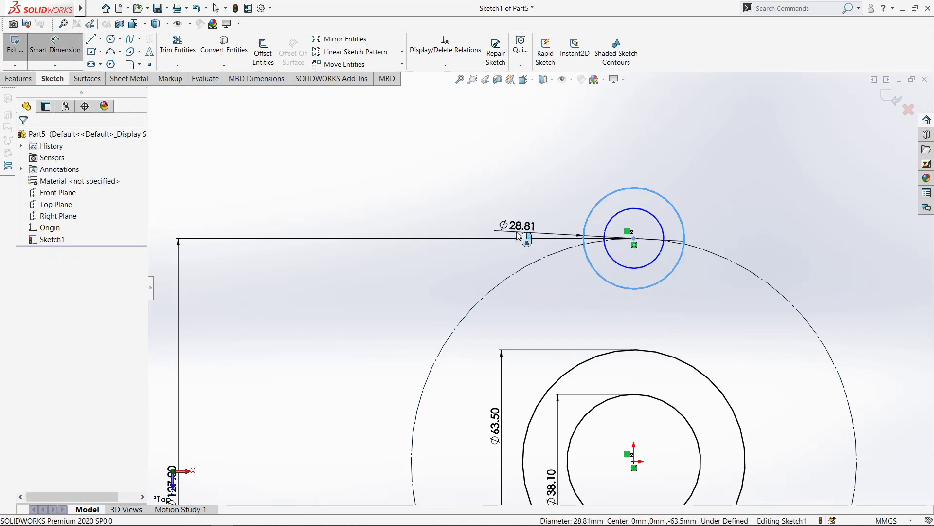
click(517, 232)
text(25.4)
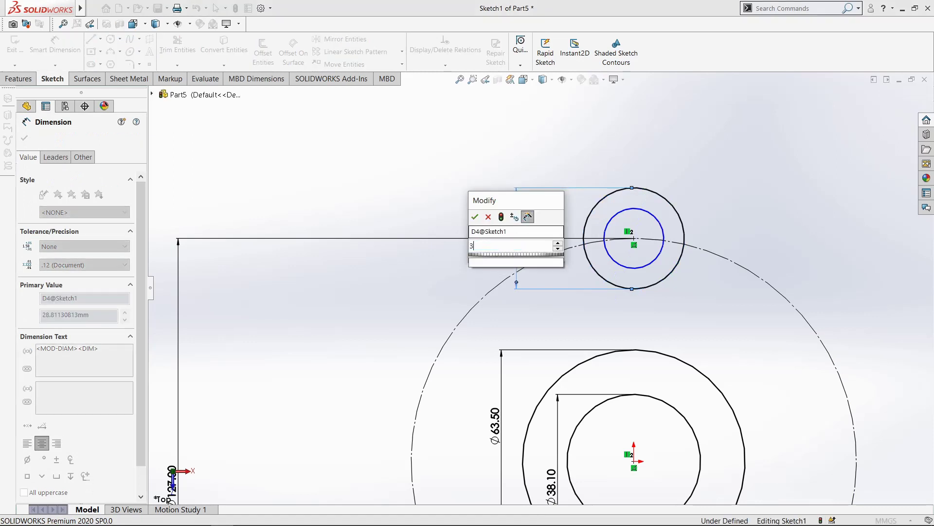
key(Return)
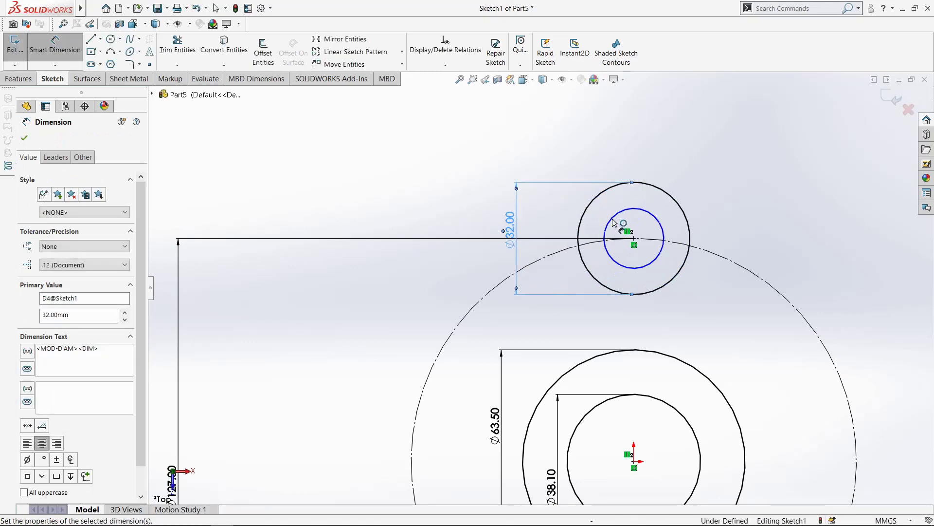
- Dimension the smaller circle on the construction circle to a diameter of 12 mm and finish dimensioning
click(614, 223)
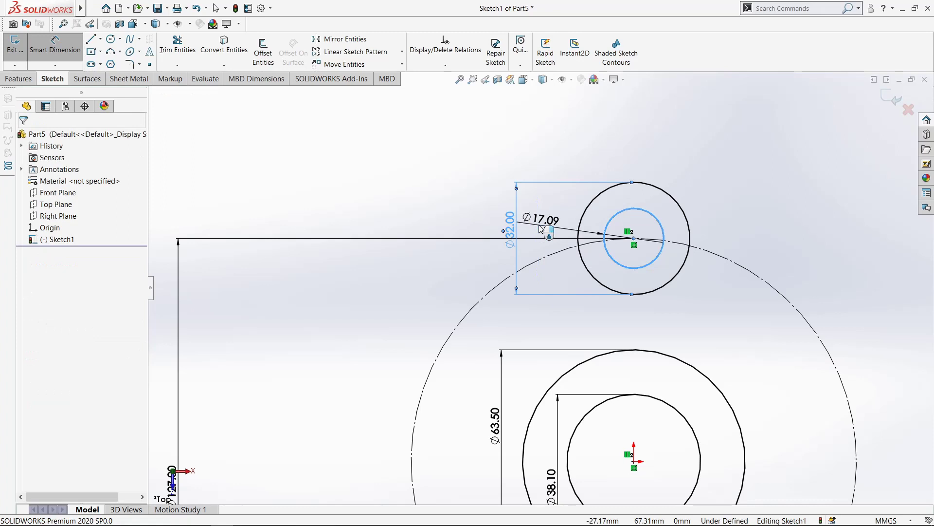
click(542, 230)
key(Escape)
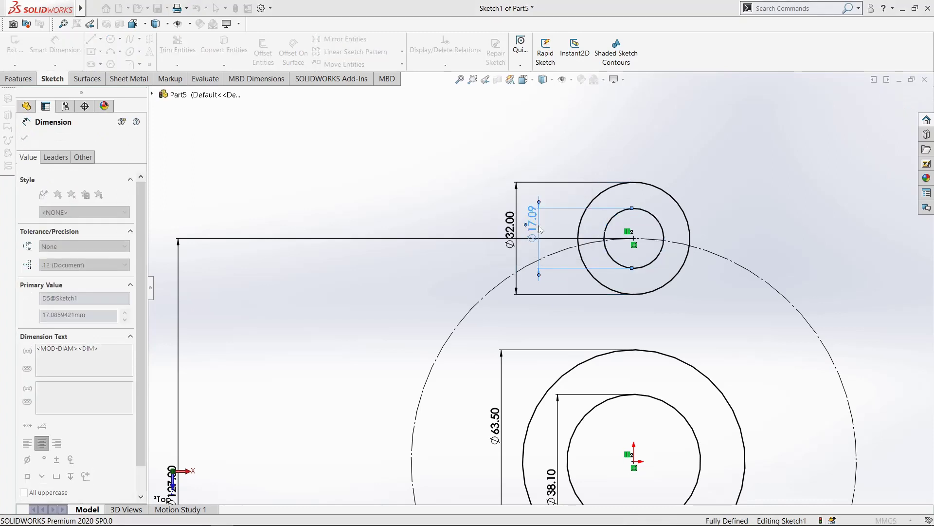
scroll(572, 345, up, 5)
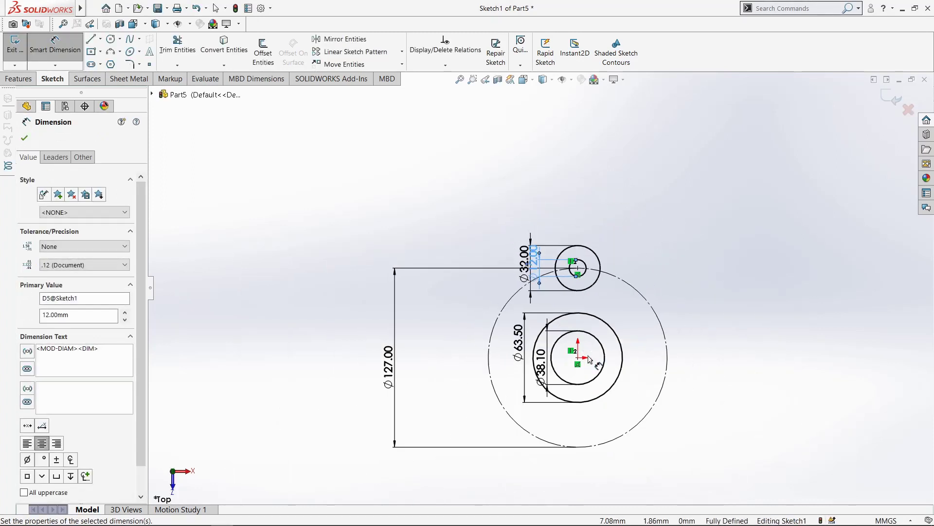
scroll(599, 369, down, 2)
click(24, 138)
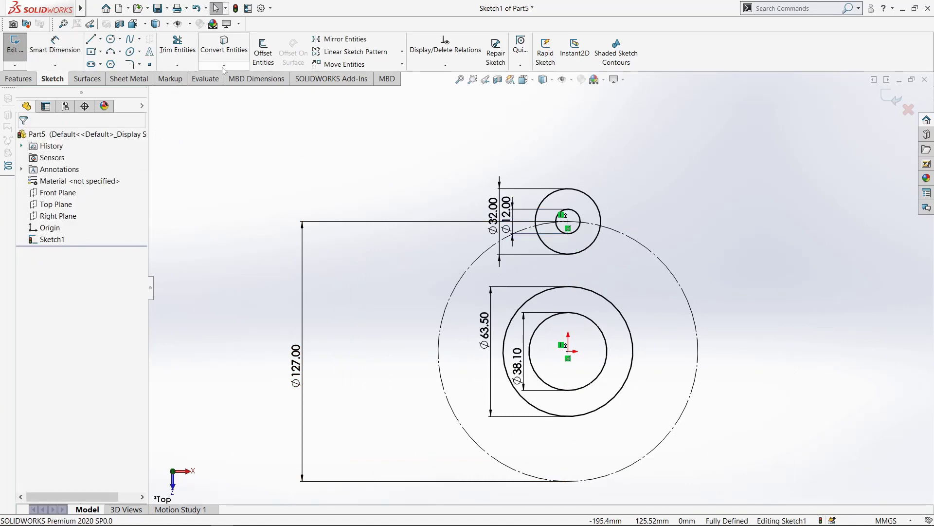
- Circular-pattern the 32 mm and 12 mm circles together with the construction circle about the origin, using 3 equally spaced instances over 360 degrees
click(402, 52)
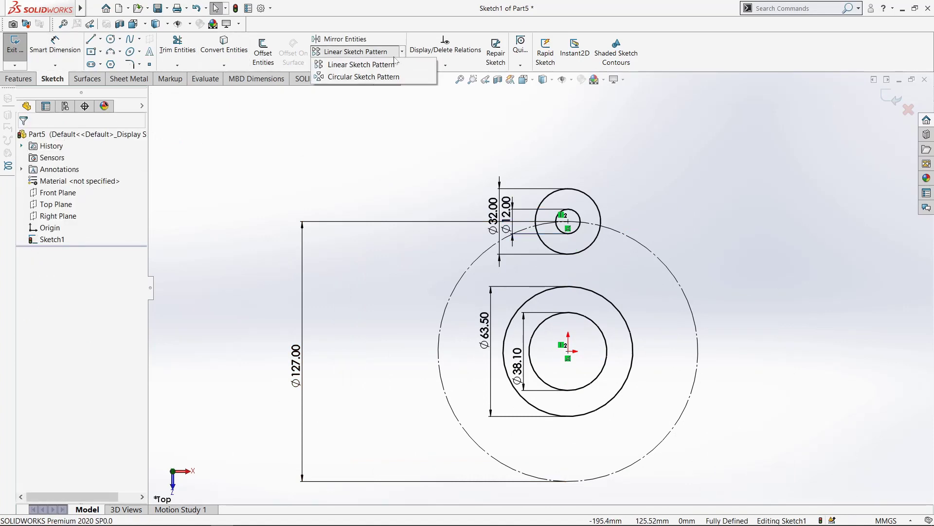
click(370, 74)
scroll(541, 243, up, 2)
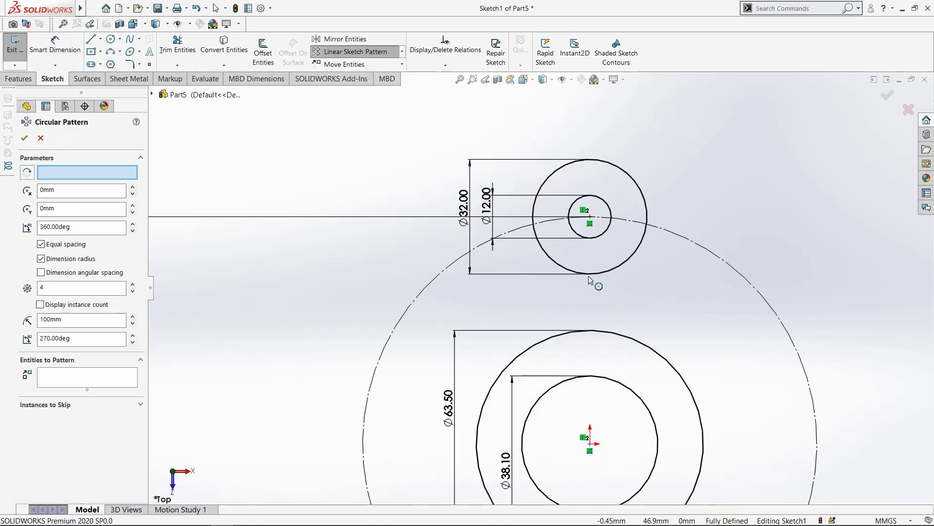
click(627, 268)
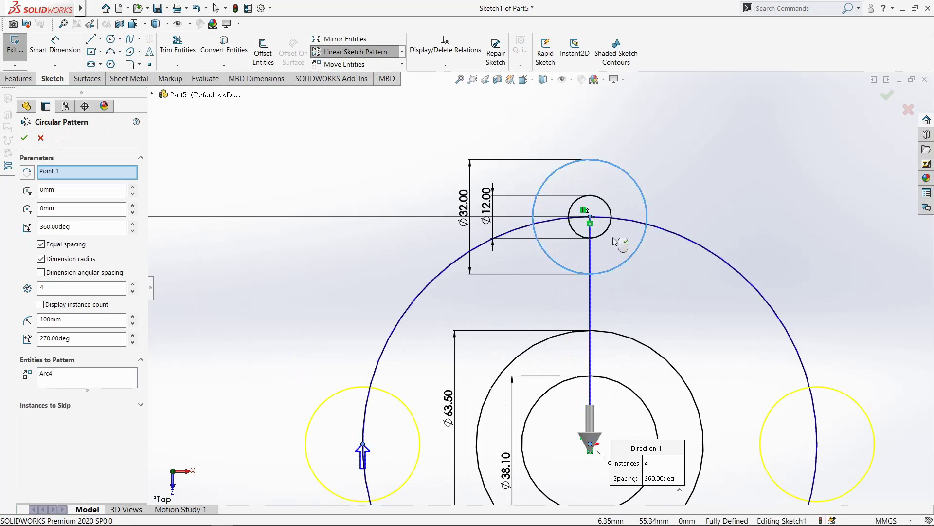
click(608, 228)
scroll(540, 289, down, 3)
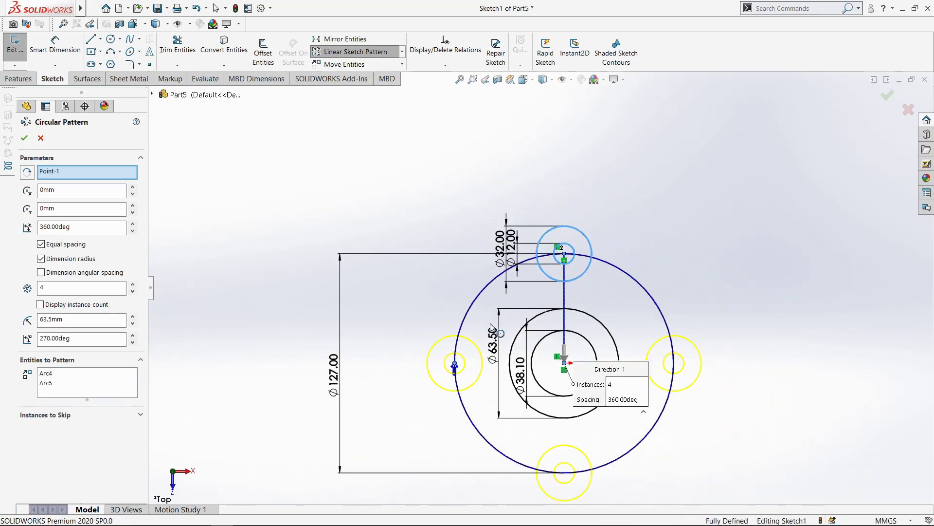
double_click(81, 287)
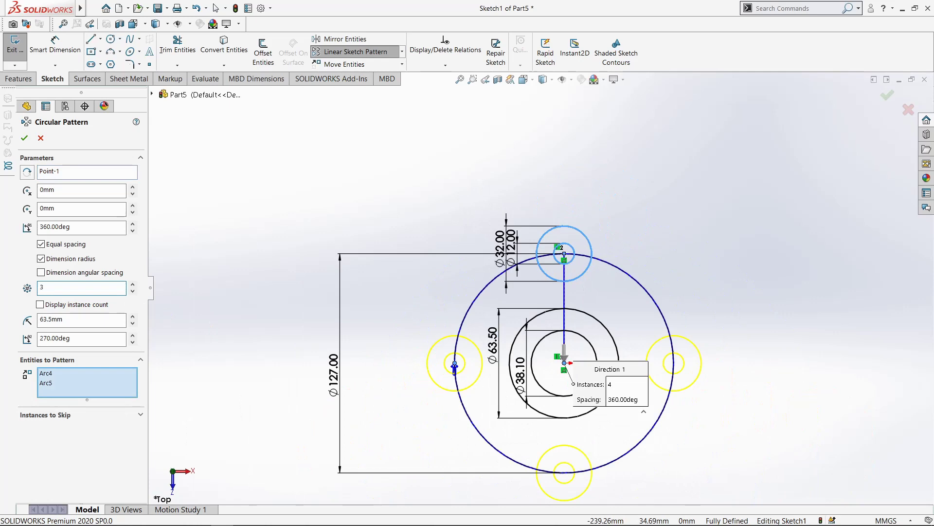
scroll(455, 355, up, 2)
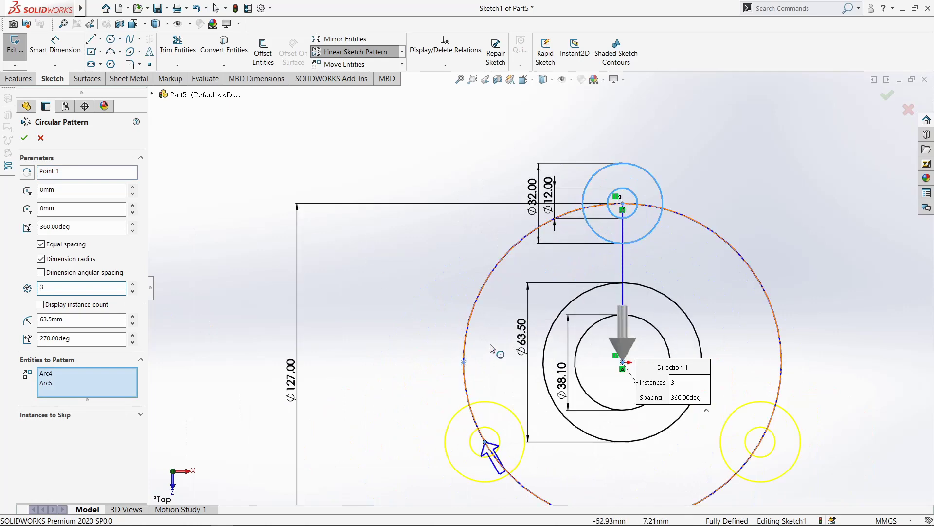
click(470, 316)
scroll(487, 294, down, 3)
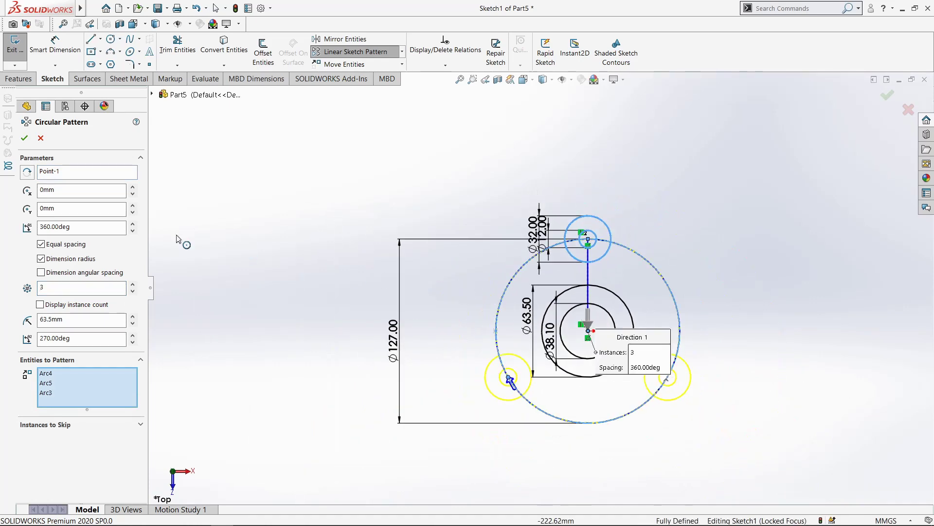
key(Return)
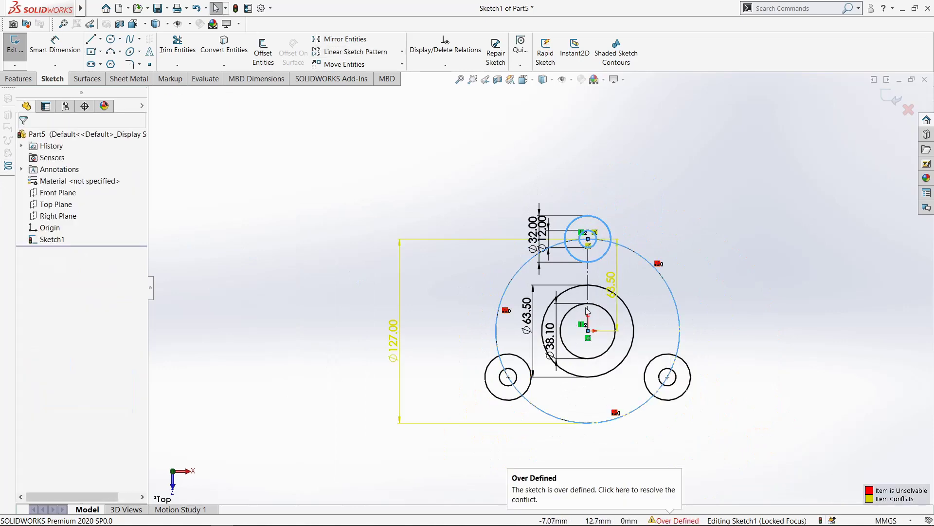
- Delete the conflicting 63.50 linear dimension between the origin and the centre of the upper small circles
scroll(635, 250, up, 3)
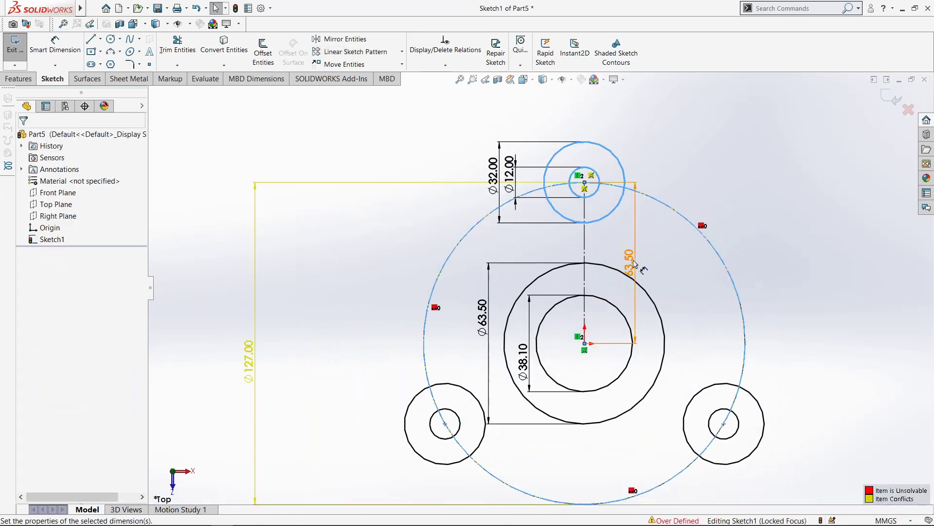
right_click(634, 263)
click(666, 381)
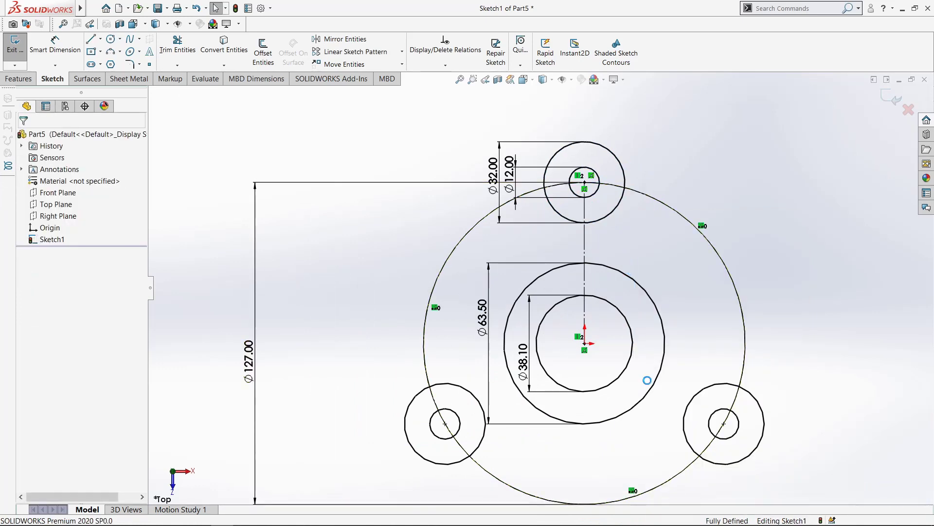
scroll(648, 377, down, 2)
scroll(679, 325, down, 1)
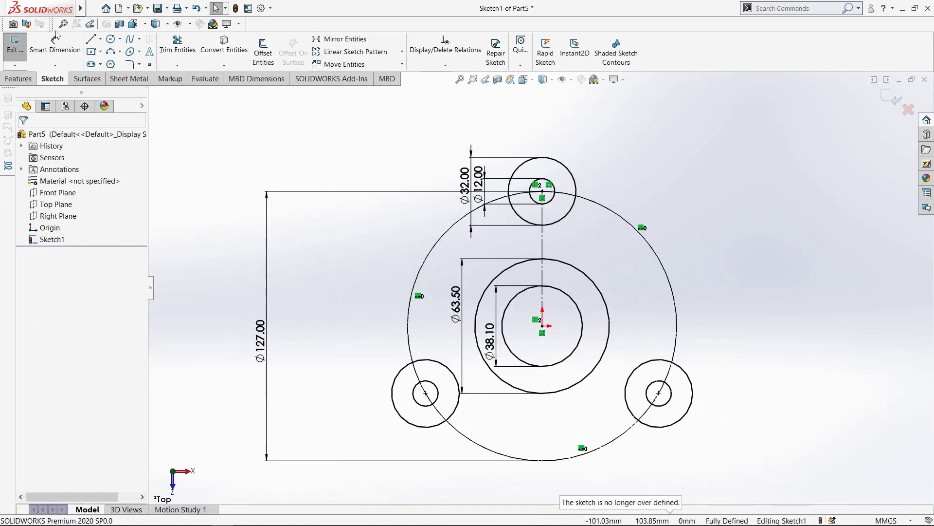
- Sketch a slanted line about 208 mm long from above the upper circles down past the lower-right circles
click(90, 38)
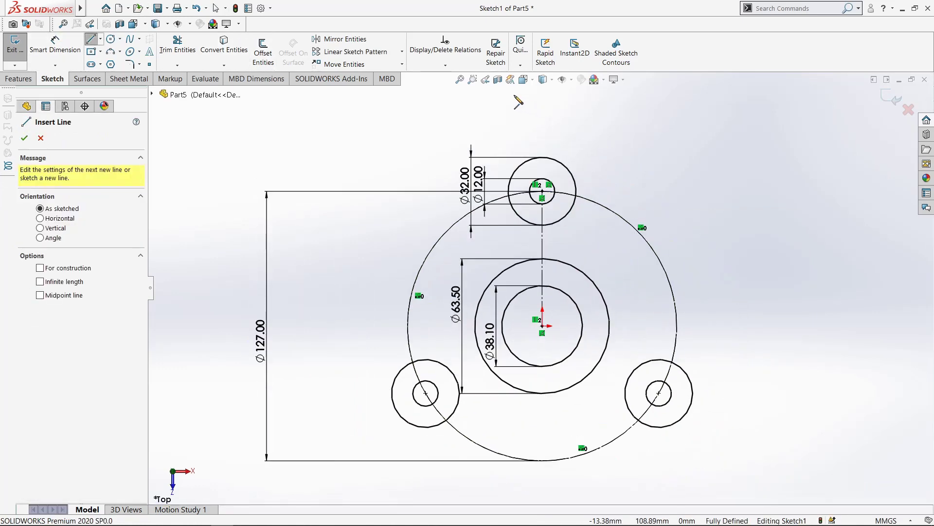
click(515, 97)
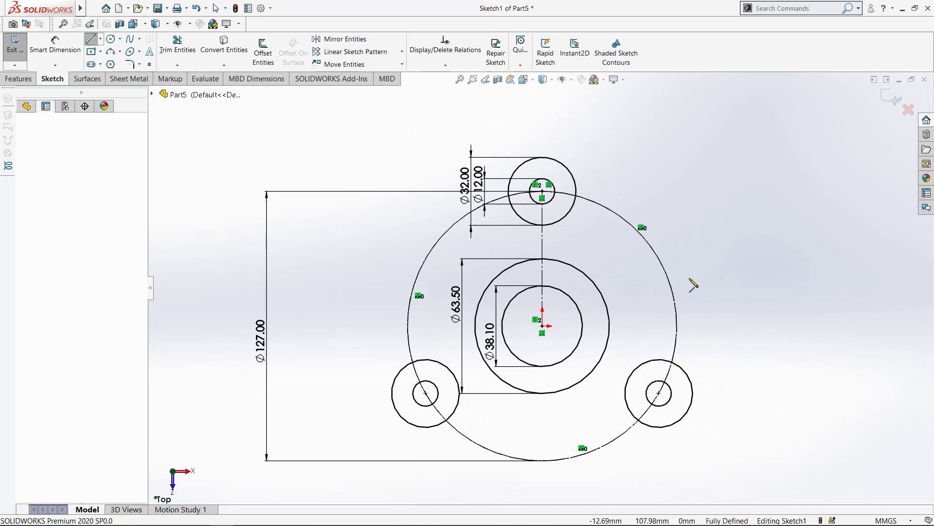
click(787, 444)
key(Escape)
key(Escape)
- Make the slanted line tangent to the outer side of the lower-right 32 mm circle
scroll(720, 346, down, 2)
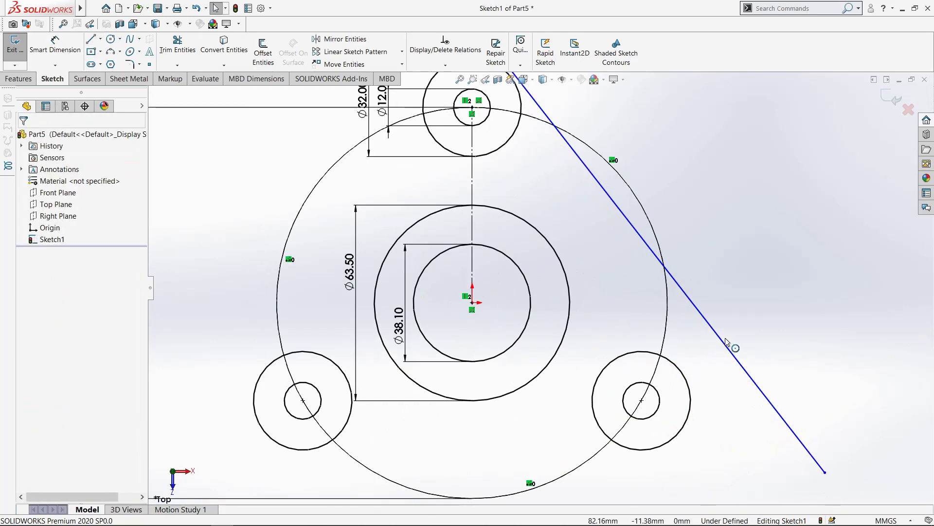
click(721, 375)
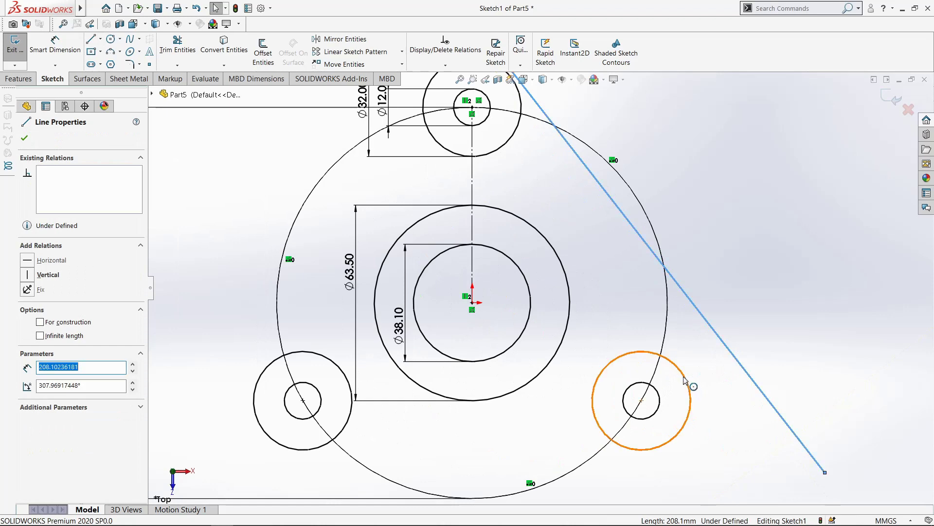
ctrl+click(687, 382)
click(712, 334)
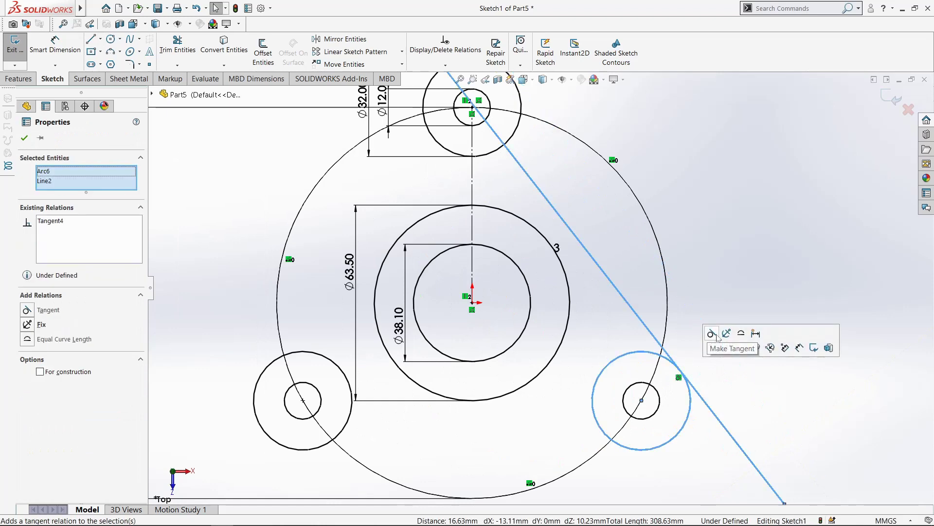
- Make the slanted line tangent to the outer side of the upper 32 mm circle and clear the selection
scroll(697, 288, up, 3)
scroll(525, 83, down, 3)
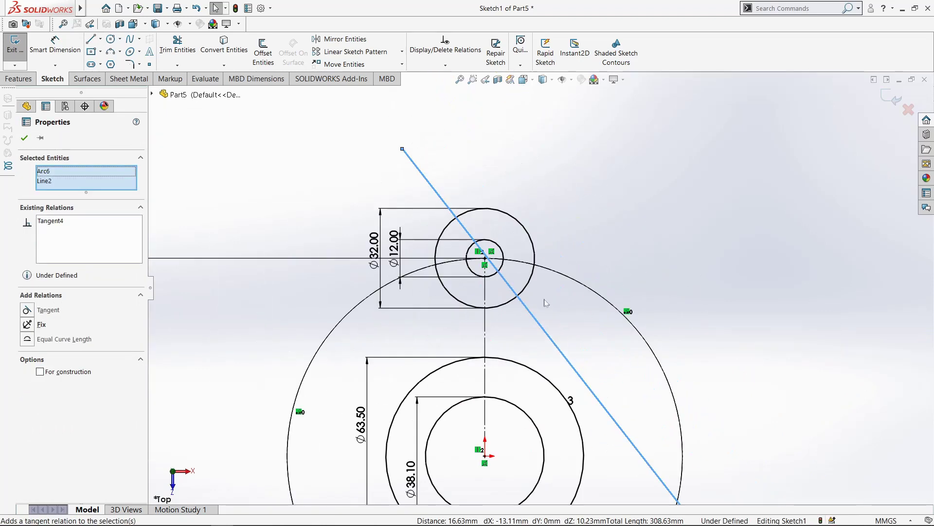
click(546, 279)
click(532, 315)
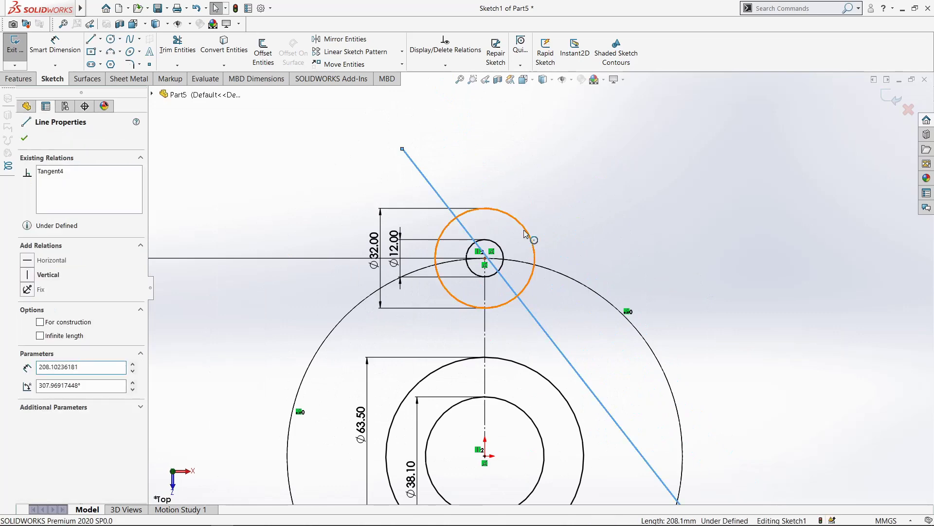
ctrl+click(526, 235)
click(552, 186)
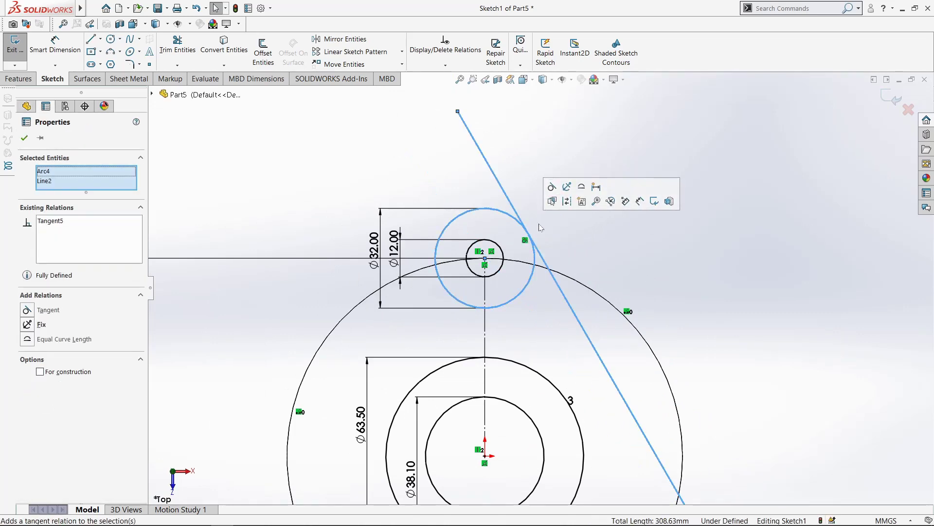
scroll(584, 286, up, 3)
click(640, 355)
- Sketch a horizontal line about 155 mm long just below the two lower 32 mm circles
scroll(584, 353, up, 2)
scroll(569, 354, down, 2)
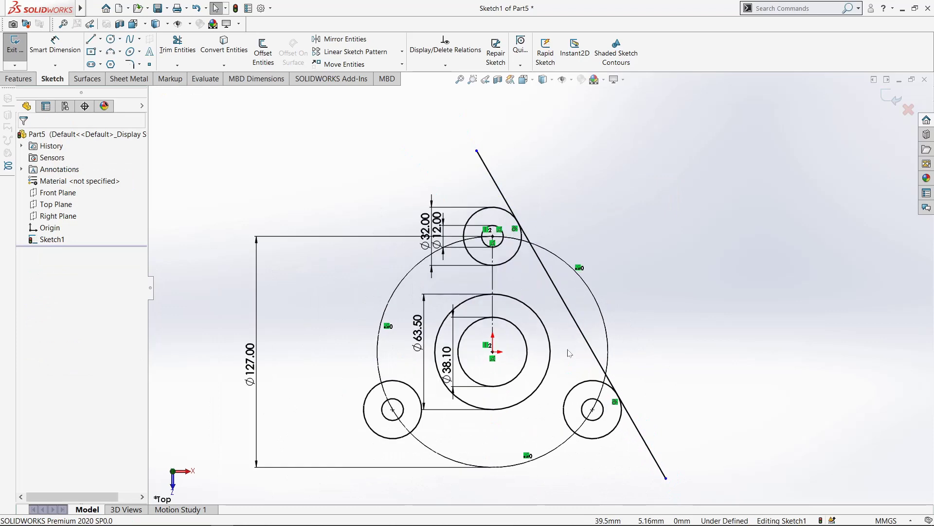
scroll(569, 352, up, 1)
key(l)
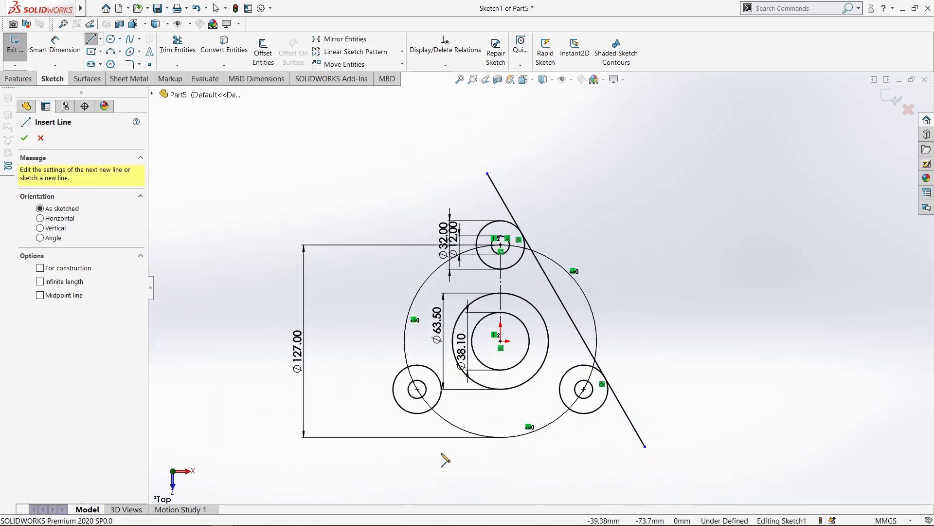
scroll(423, 438, down, 2)
click(377, 405)
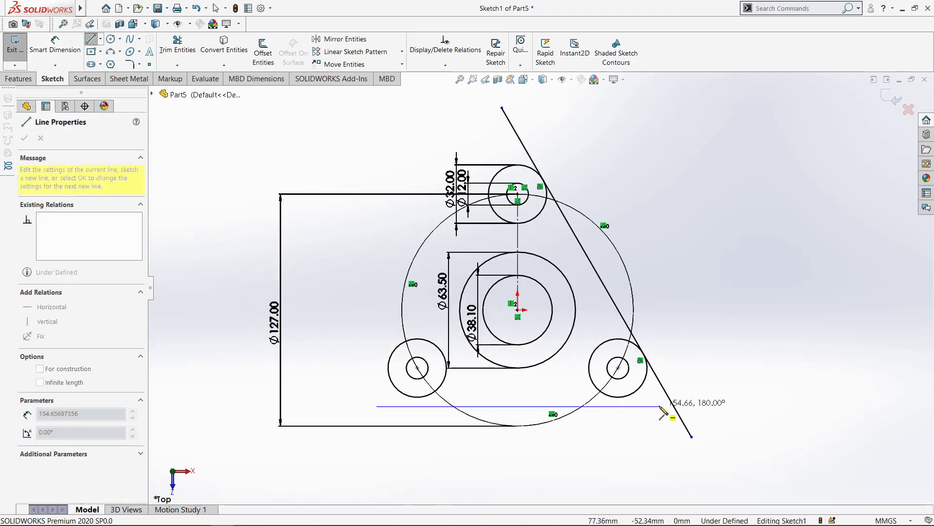
click(660, 407)
key(Escape)
- Make the horizontal line tangent to the lower-right 32 mm circle
scroll(622, 409, down, 4)
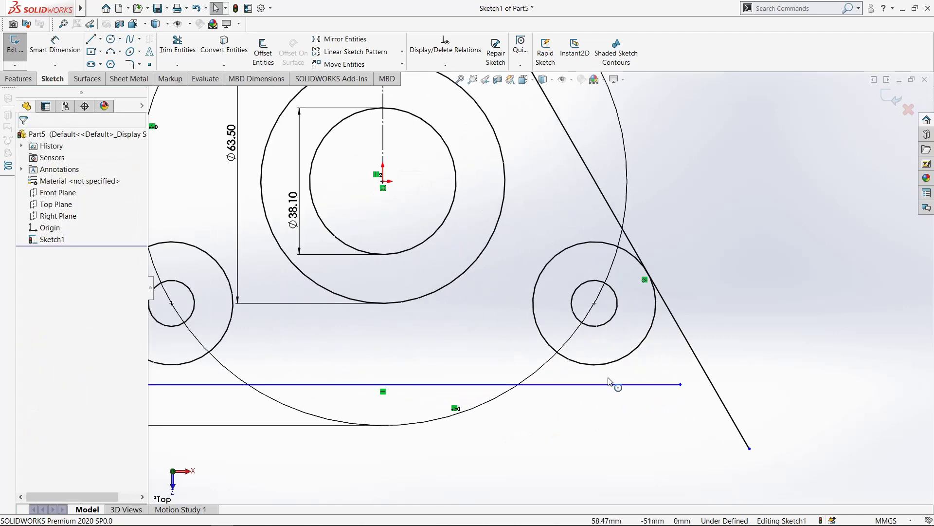
click(609, 387)
ctrl+click(608, 362)
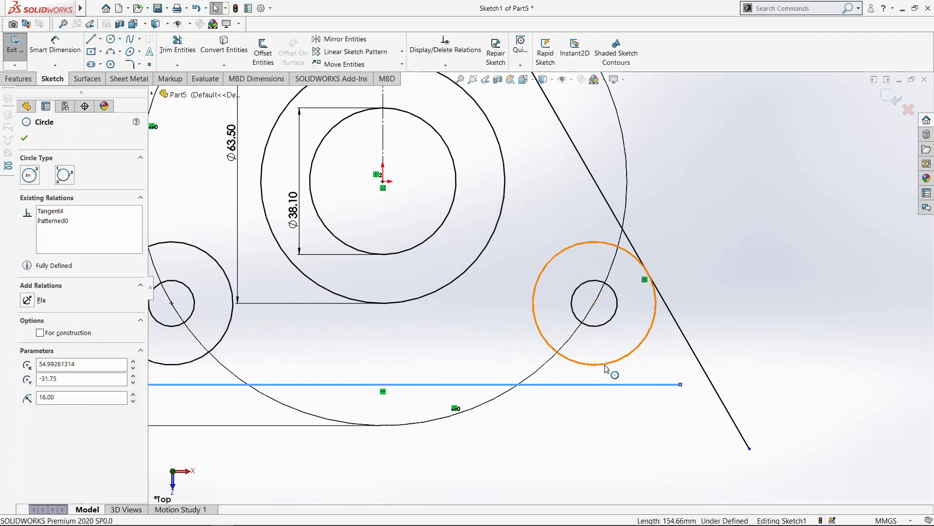
click(633, 321)
- Make the horizontal line tangent to the lower-left 32 mm circle and clear the selection
scroll(356, 346, down, 3)
scroll(357, 347, up, 4)
scroll(241, 315, down, 4)
click(219, 368)
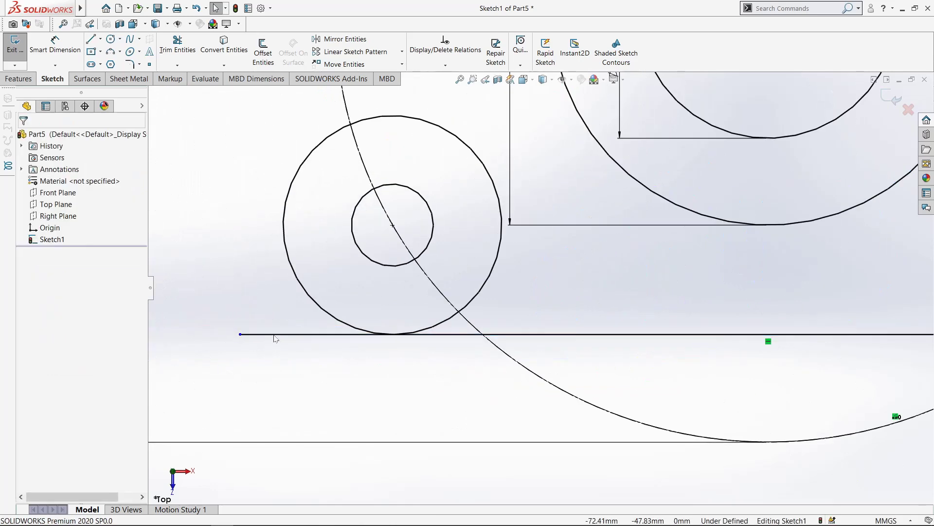
click(274, 335)
ctrl+click(303, 288)
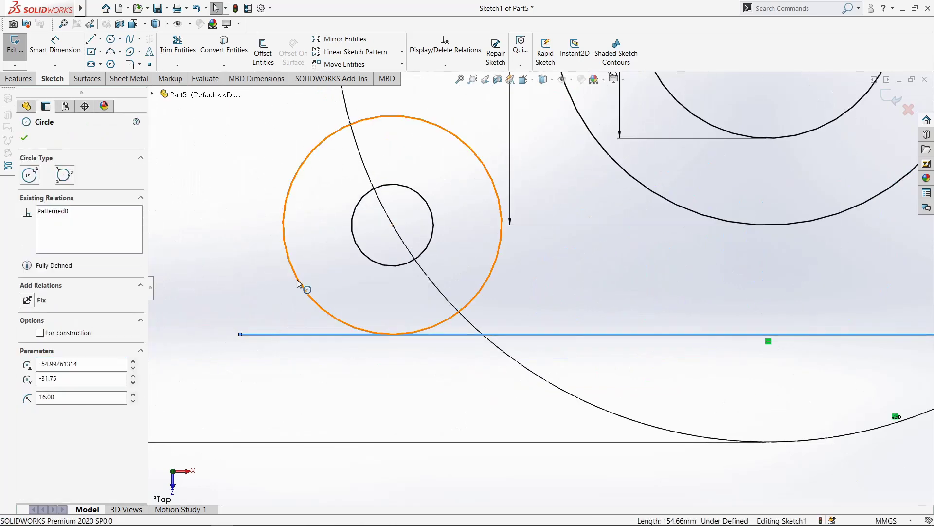
click(325, 237)
scroll(417, 423, down, 3)
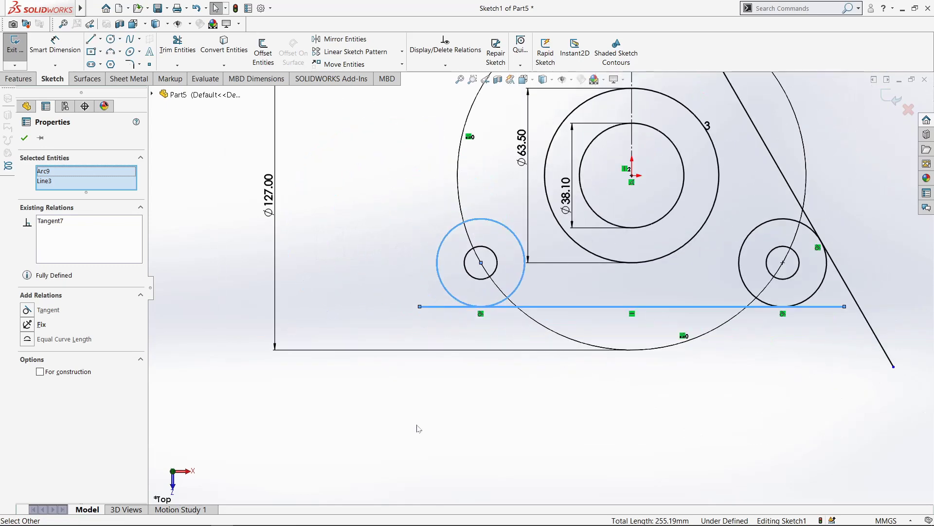
key(Escape)
- Mirror a copy of the slanted tangent line about the vertical construction line through the origin
scroll(498, 421, down, 4)
scroll(598, 208, up, 3)
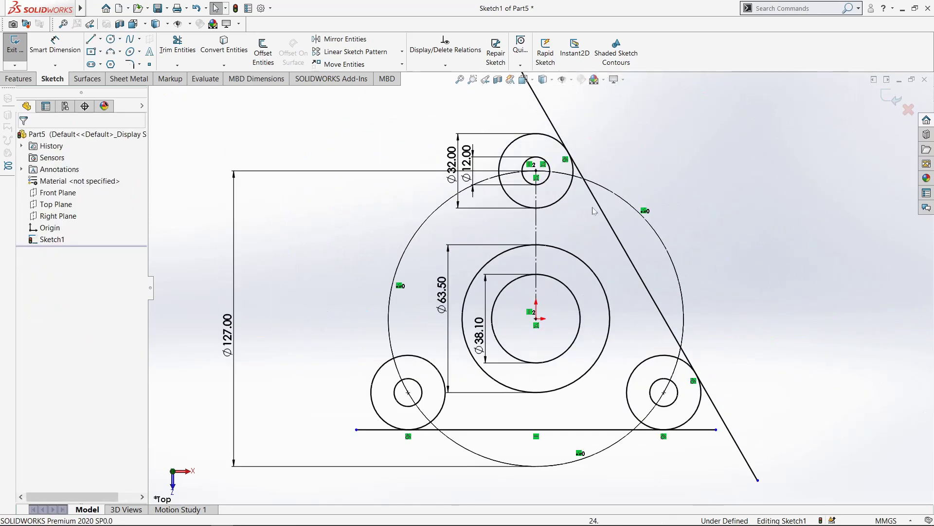
scroll(566, 246, down, 2)
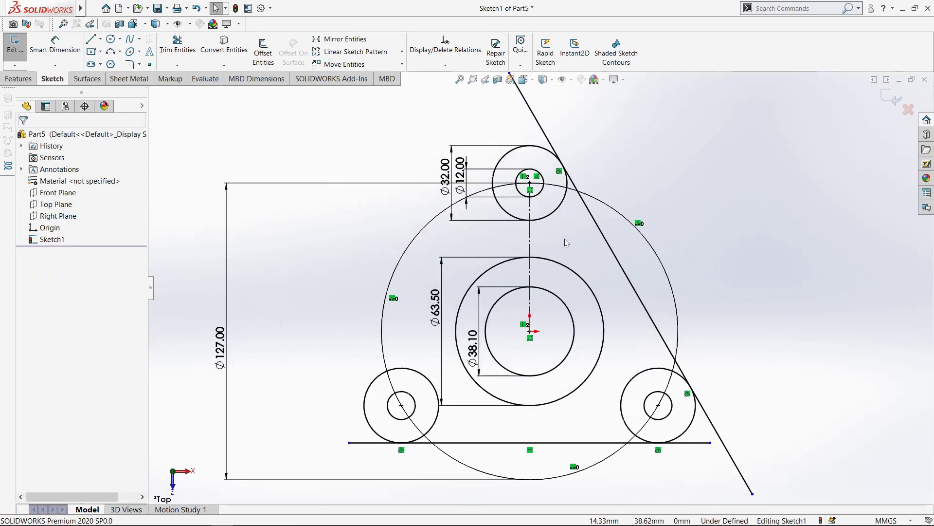
click(372, 39)
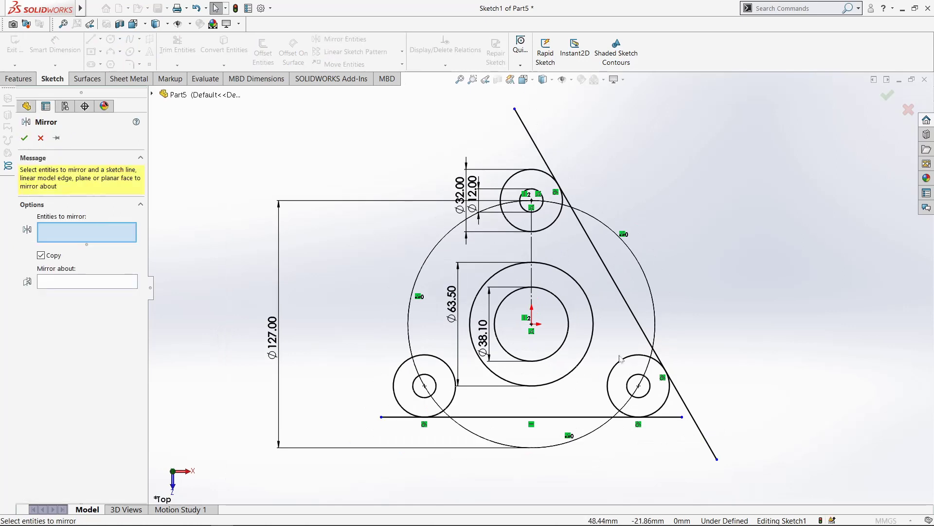
click(618, 291)
click(94, 285)
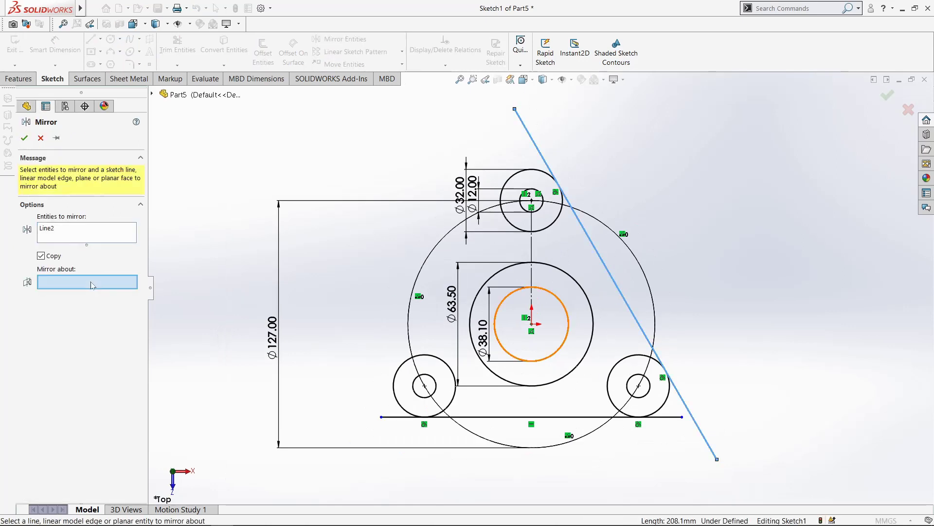
click(531, 252)
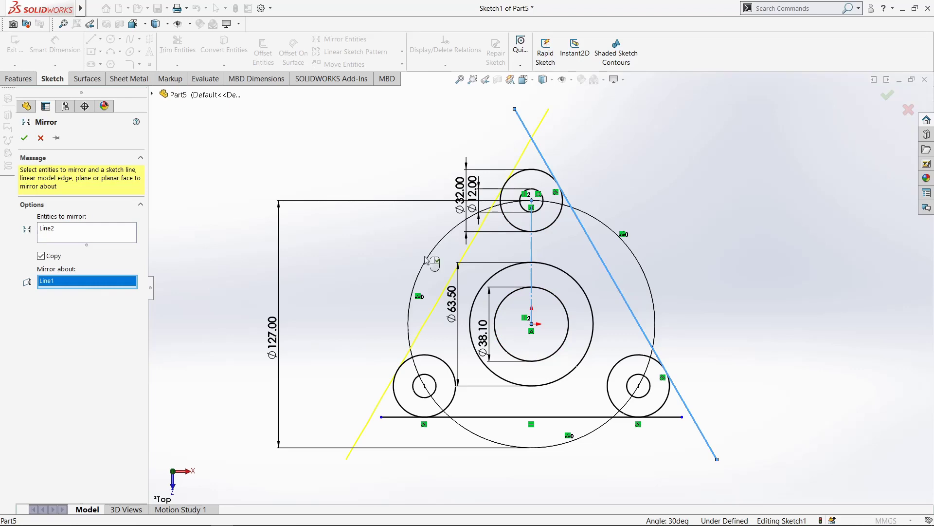
click(24, 137)
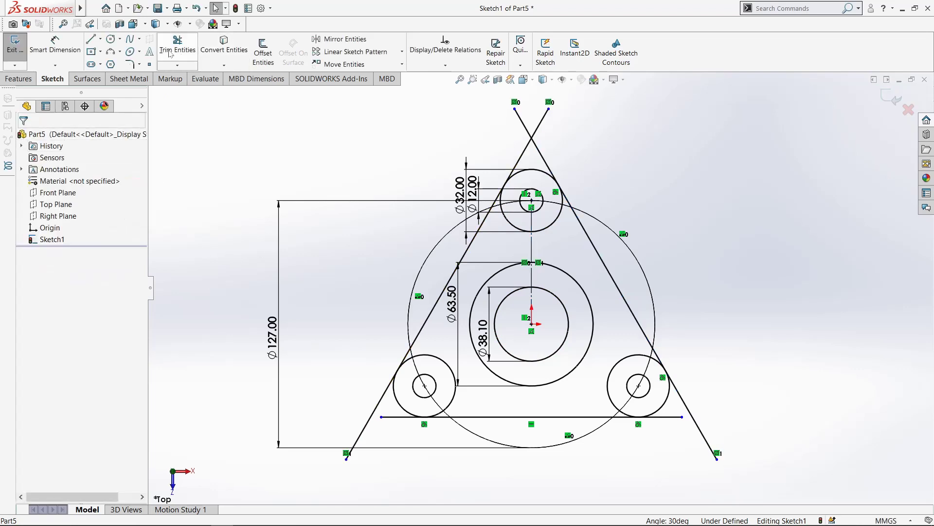
- Trim the line overhangs and the inner arc of the 32 mm circle at the lower-left corner of the outline
click(176, 49)
scroll(473, 430, down, 3)
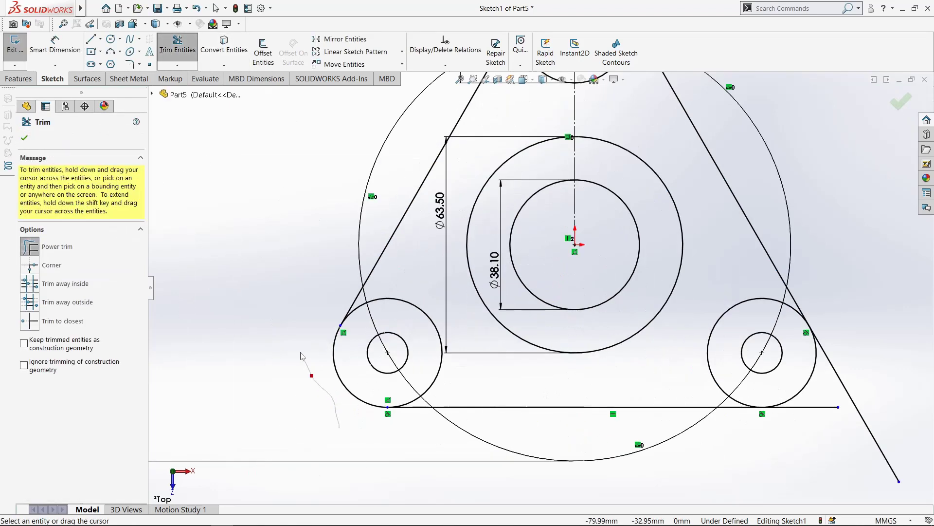
drag(411, 316, 346, 331)
scroll(347, 331, down, 3)
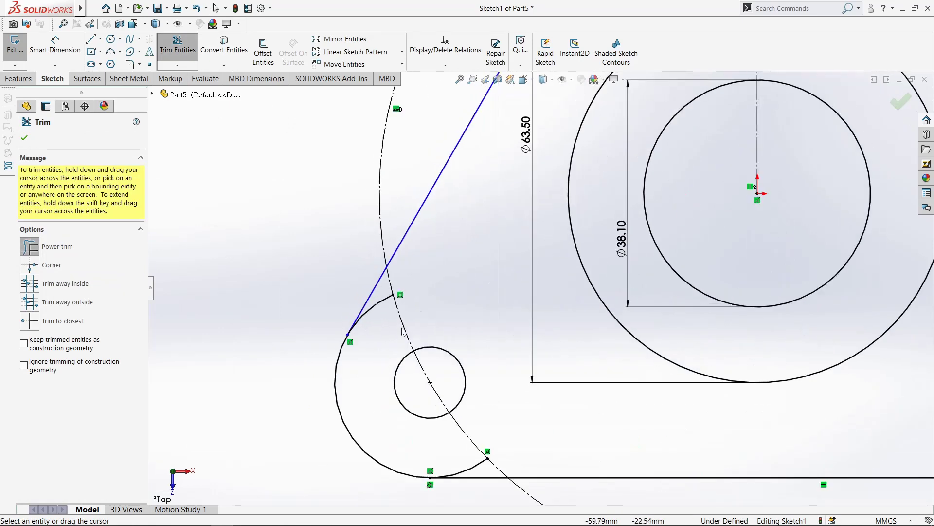
drag(481, 476, 485, 478)
- Trim away the inner arc of the upper 32 mm circle and the slanted lines just beyond their tangent points
scroll(540, 287, up, 5)
scroll(647, 130, down, 2)
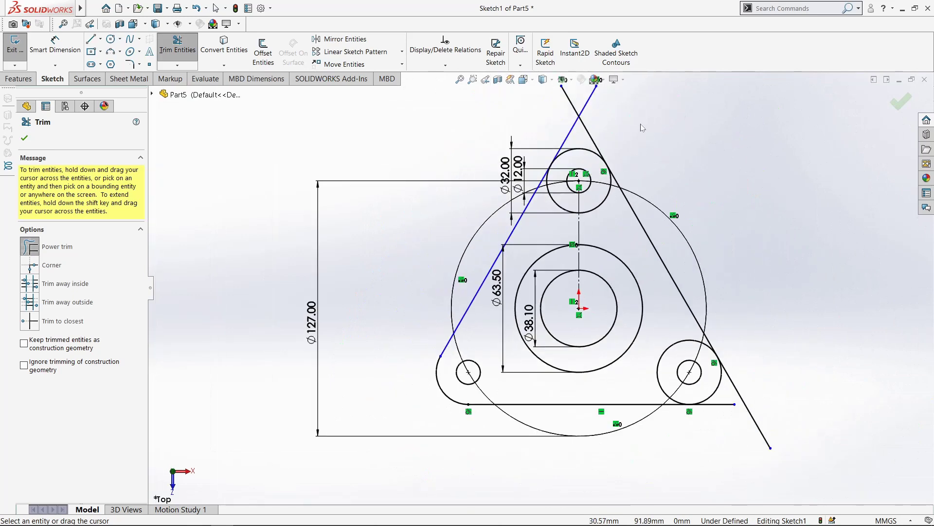
drag(520, 141, 559, 155)
scroll(492, 253, down, 4)
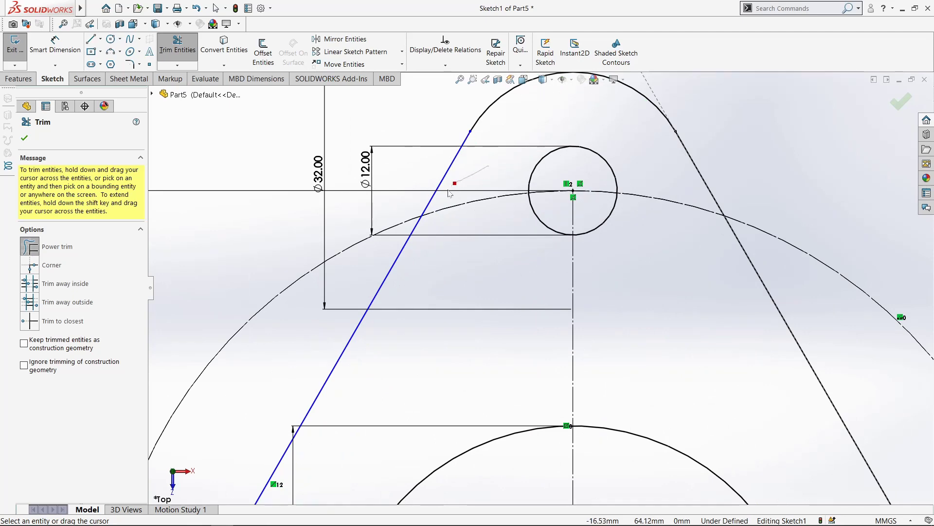
- Trim the line overhangs and the inner arc of the 32 mm circle at the lower-right corner of the outline
scroll(452, 190, up, 6)
scroll(653, 448, down, 2)
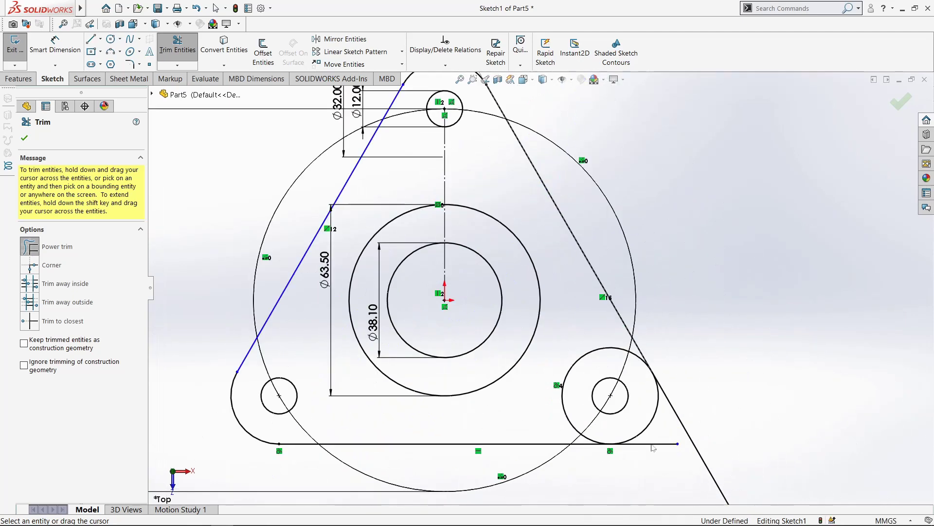
scroll(577, 402, down, 3)
drag(579, 385, 577, 335)
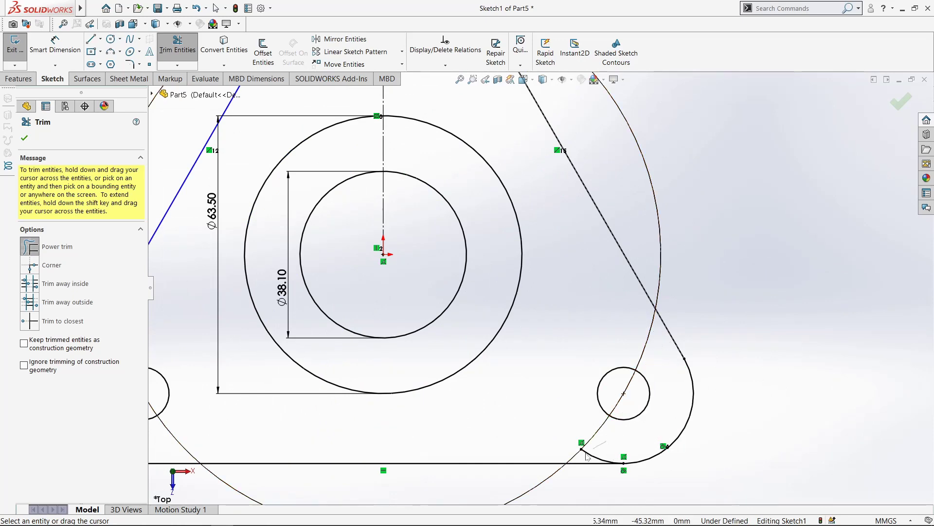
- Trim the leftover crossing line stubs above the upper rounded corner and finish trimming
scroll(586, 458, up, 4)
scroll(504, 195, up, 4)
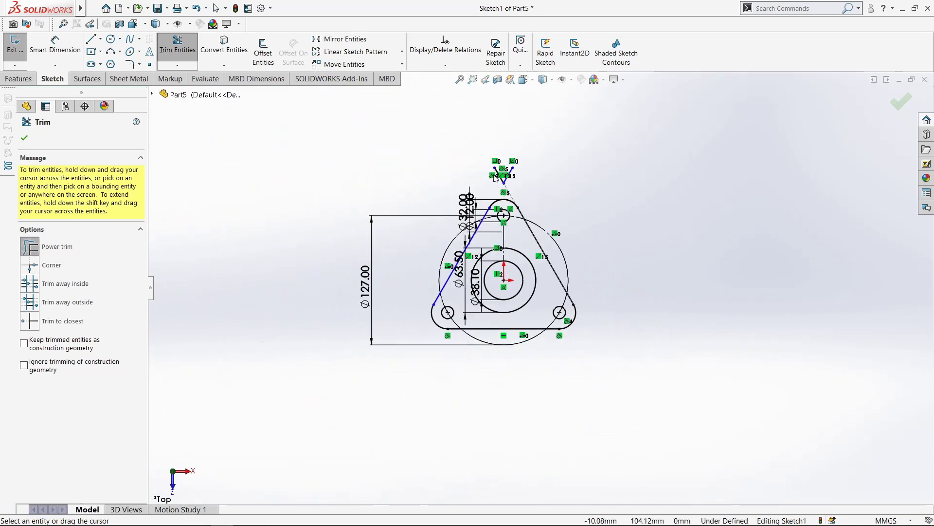
scroll(484, 154, down, 3)
drag(489, 199, 533, 198)
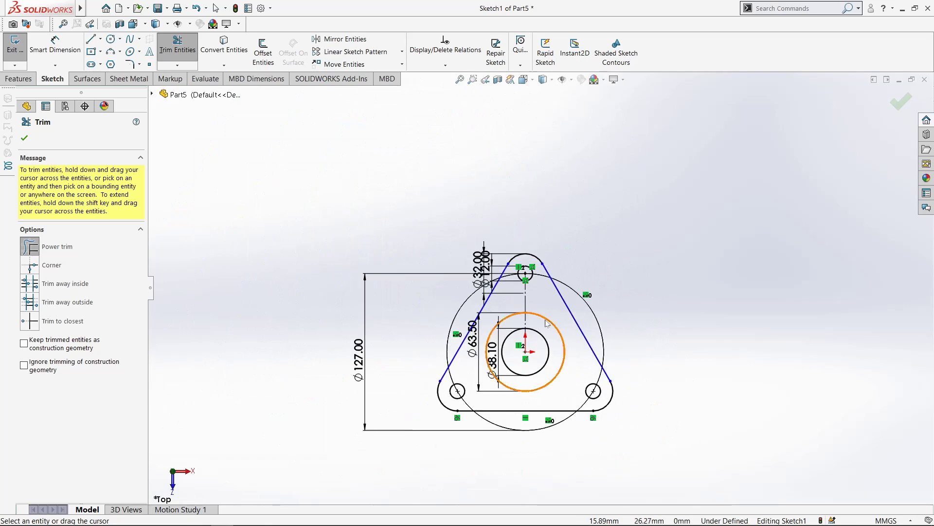
scroll(560, 425, down, 1)
click(23, 137)
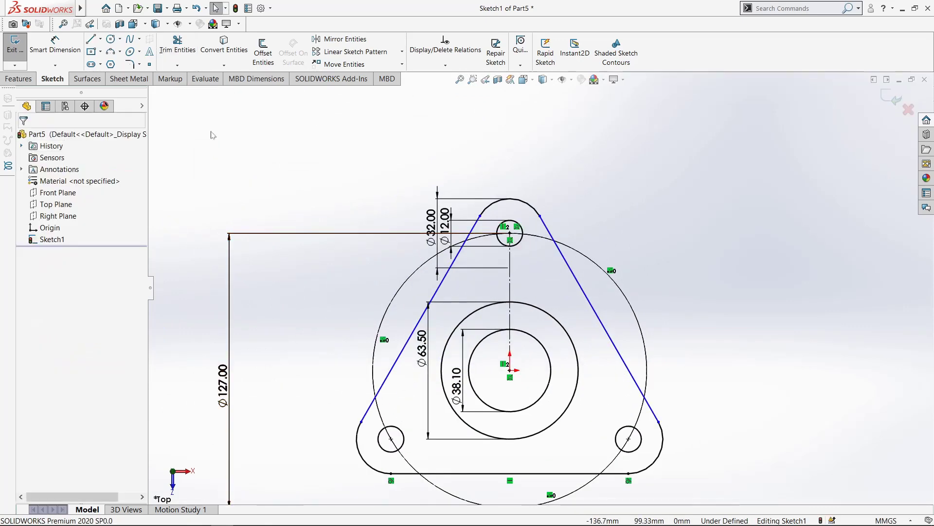
- Dimension the perpendicular distance from the origin to the left slanted line, placing it below the lower-left corner
click(66, 58)
scroll(506, 406, up, 1)
scroll(423, 294, down, 1)
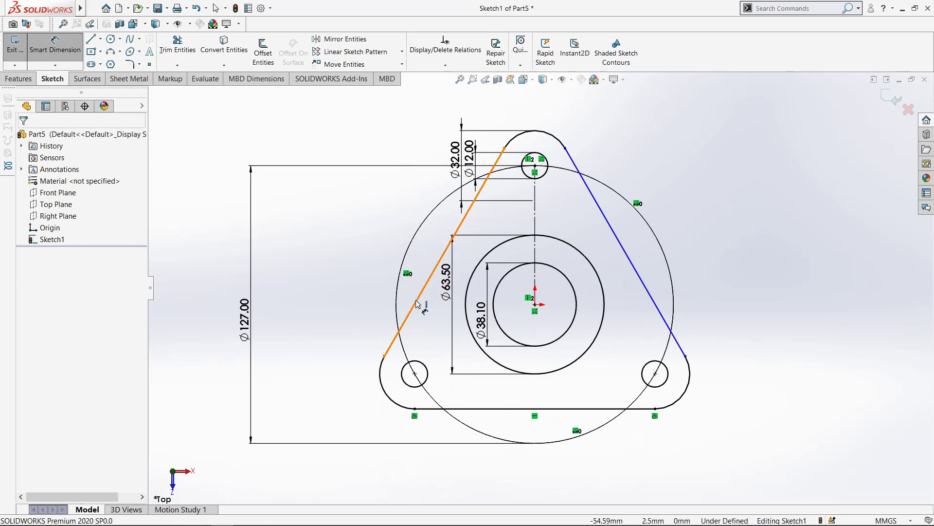
click(417, 302)
click(534, 304)
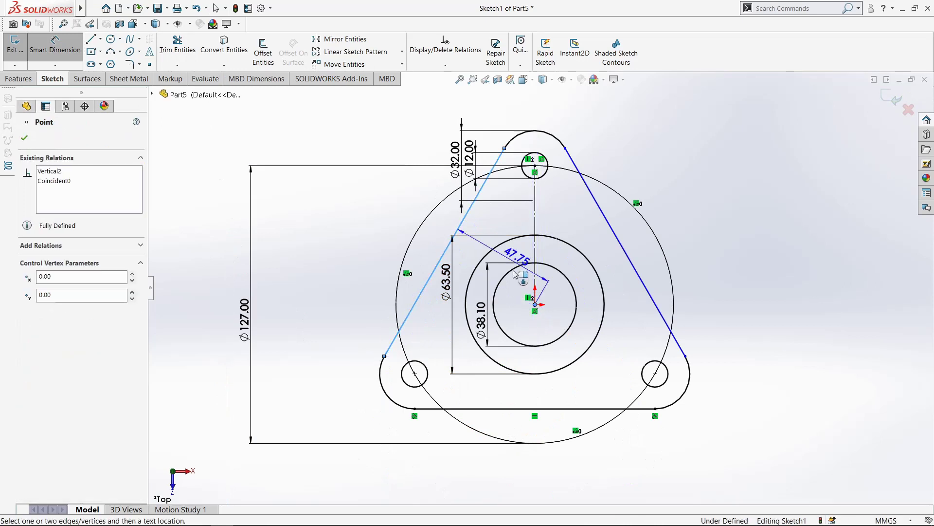
click(437, 441)
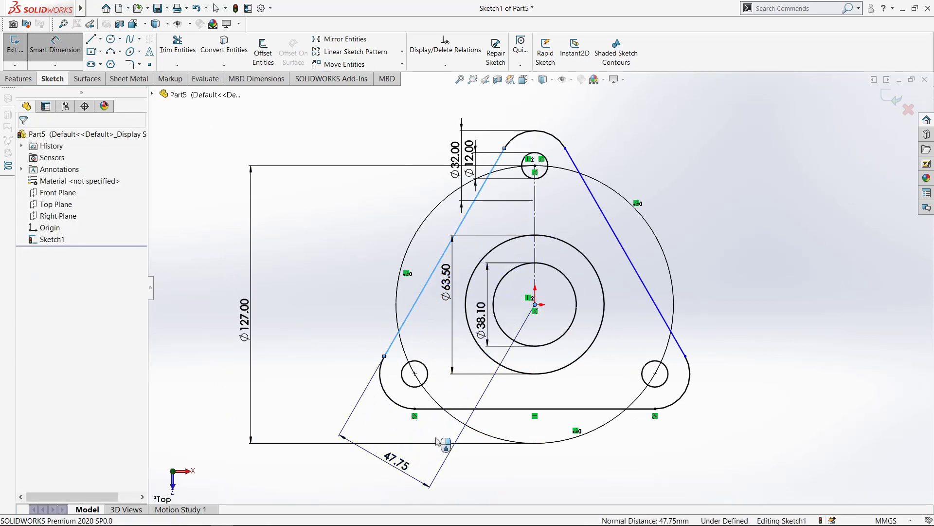
click(464, 462)
click(352, 450)
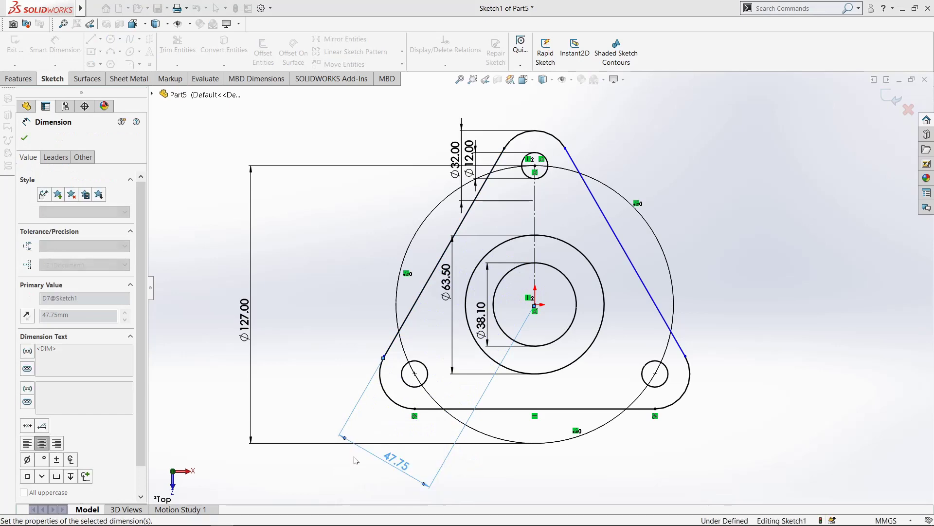
- Dimension the perpendicular distance from the origin to the right slanted line, placing it below the lower-right corner
click(536, 304)
click(667, 443)
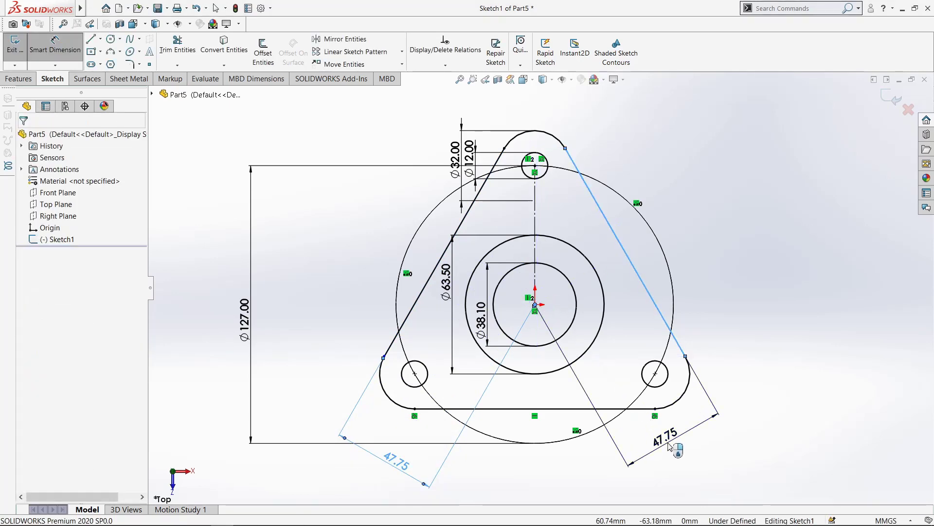
click(670, 447)
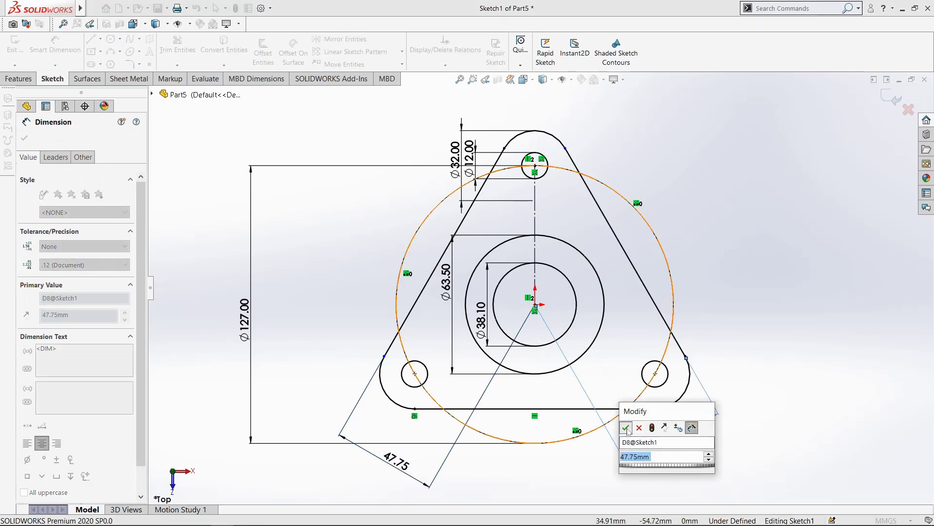
click(626, 428)
- Exit the plate sketch and clear the selection
scroll(626, 429, up, 3)
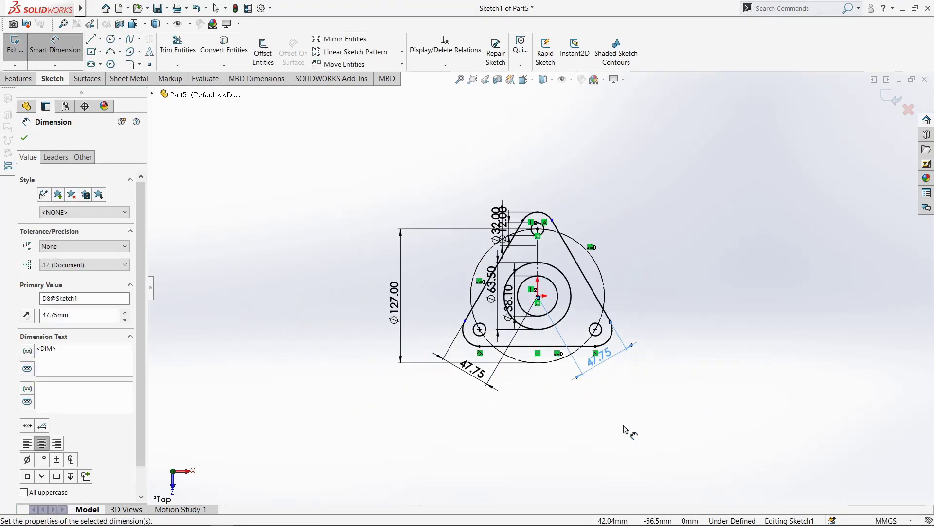
click(361, 206)
click(5, 50)
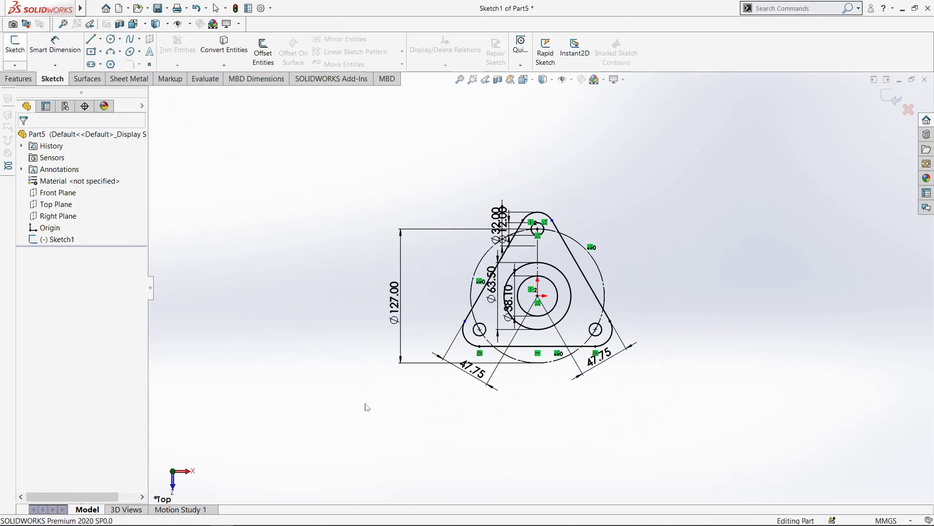
click(370, 332)
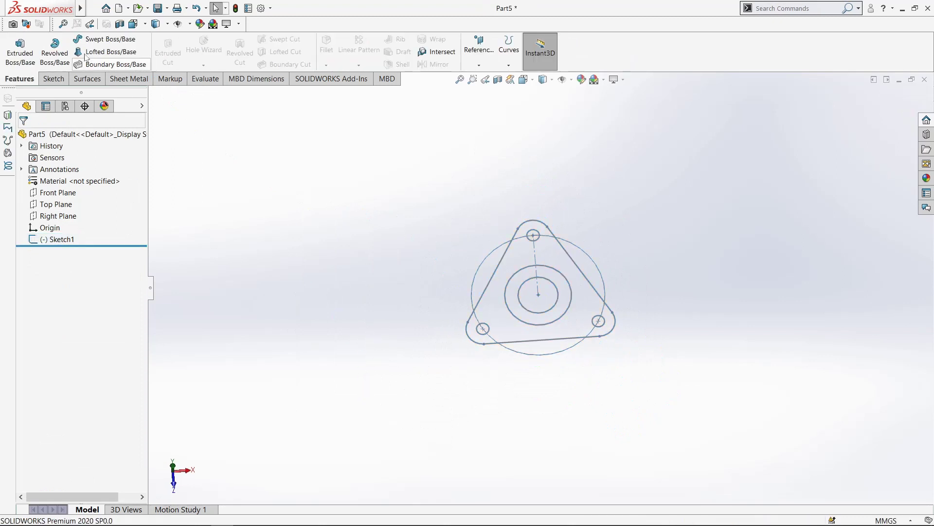
- Extrude only the triangular plate region around the 63.5 mm circle and the three small holes by 12 mm
click(15, 47)
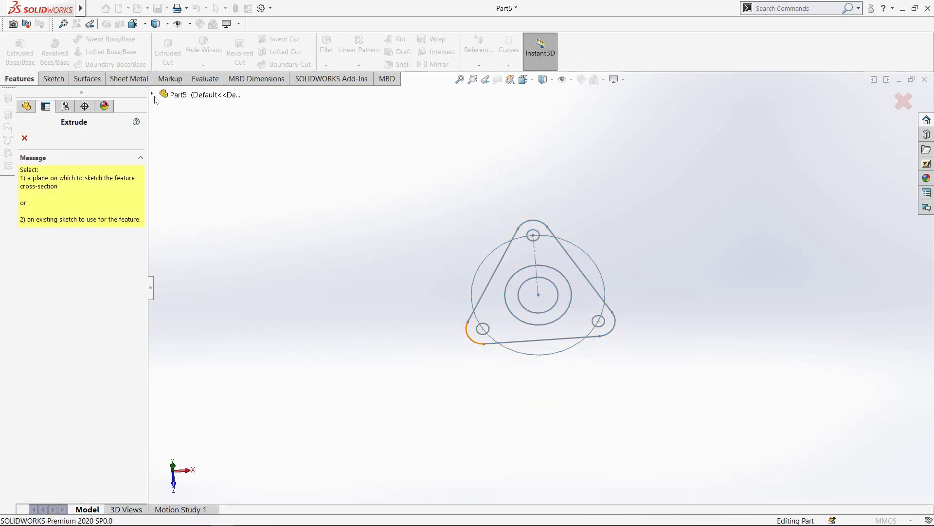
click(152, 93)
click(537, 283)
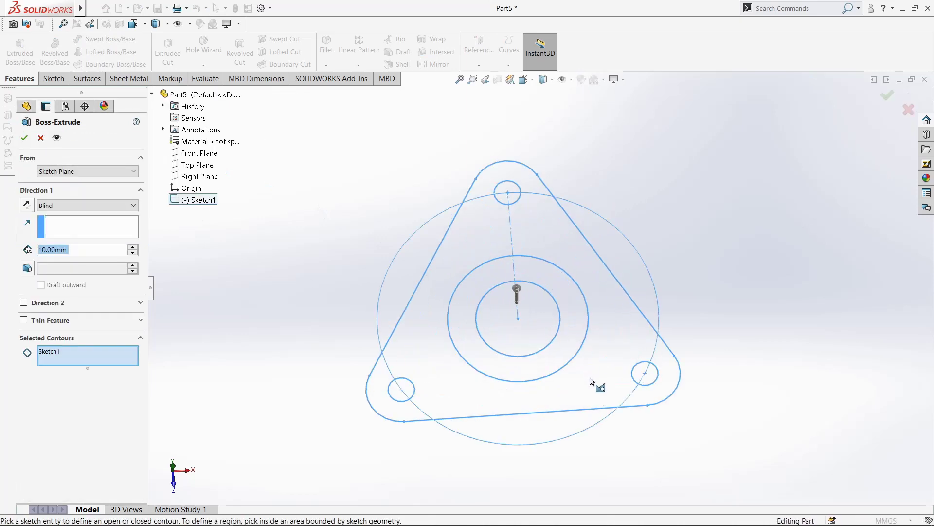
right_click(67, 359)
click(100, 361)
click(428, 354)
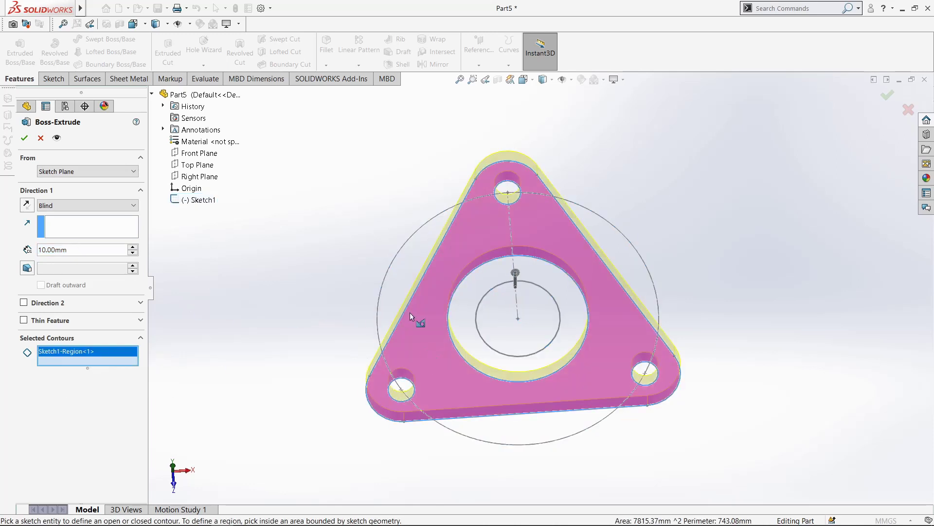
text(12)
key(Return)
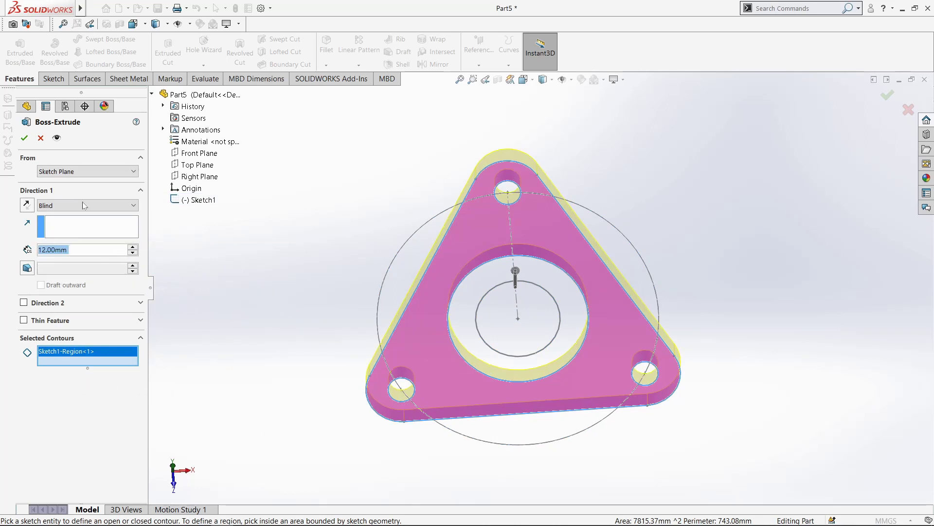
click(25, 139)
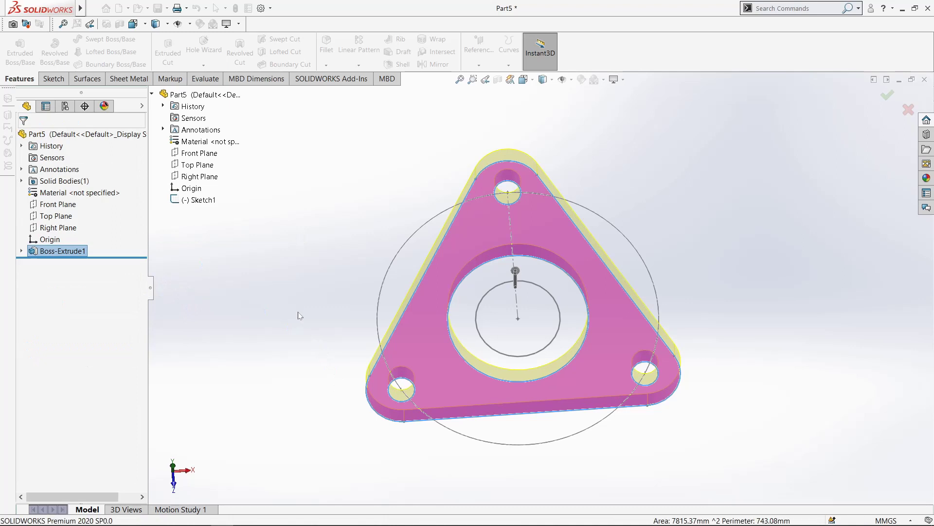
click(300, 315)
- Extrude the ring between the 38.1 mm and 63.5 mm circles of Sketch1 by 50 mm, merged with the plate
middle_drag(298, 317, 317, 295)
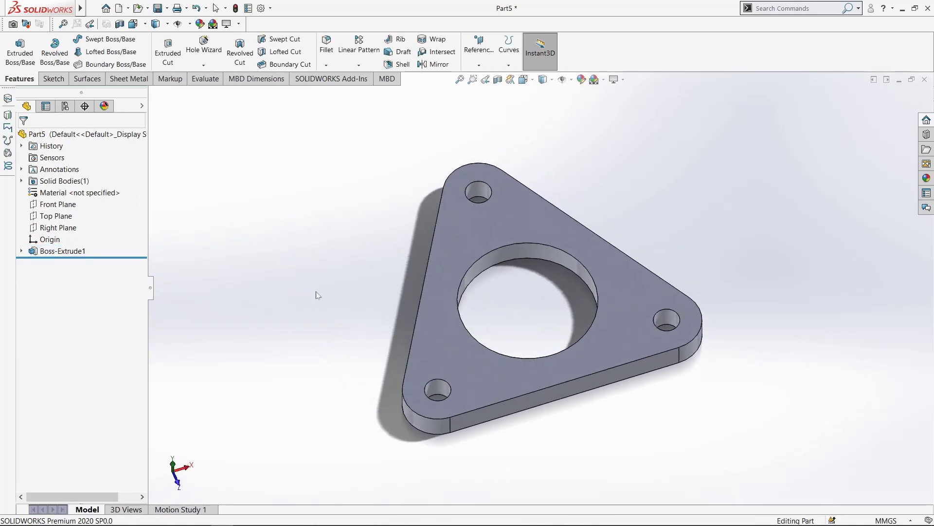
click(20, 51)
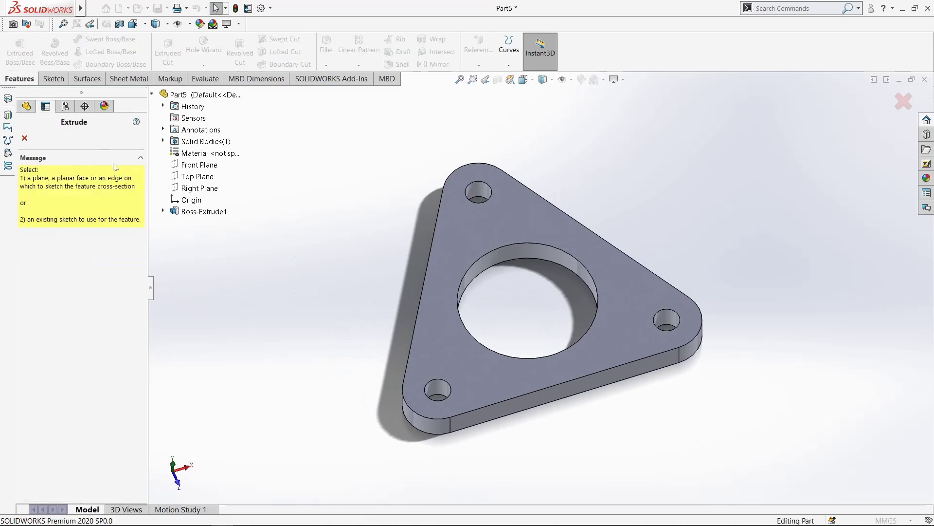
click(163, 211)
click(207, 222)
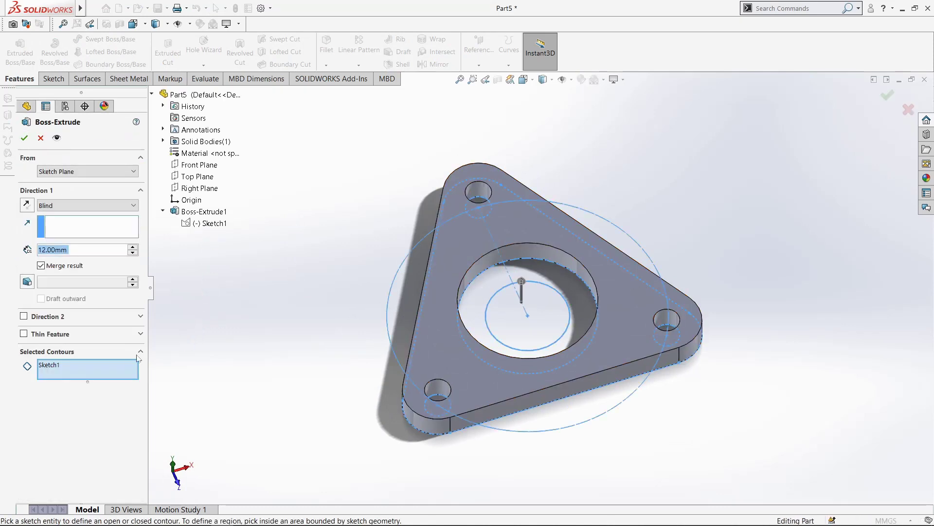
right_click(113, 367)
click(123, 376)
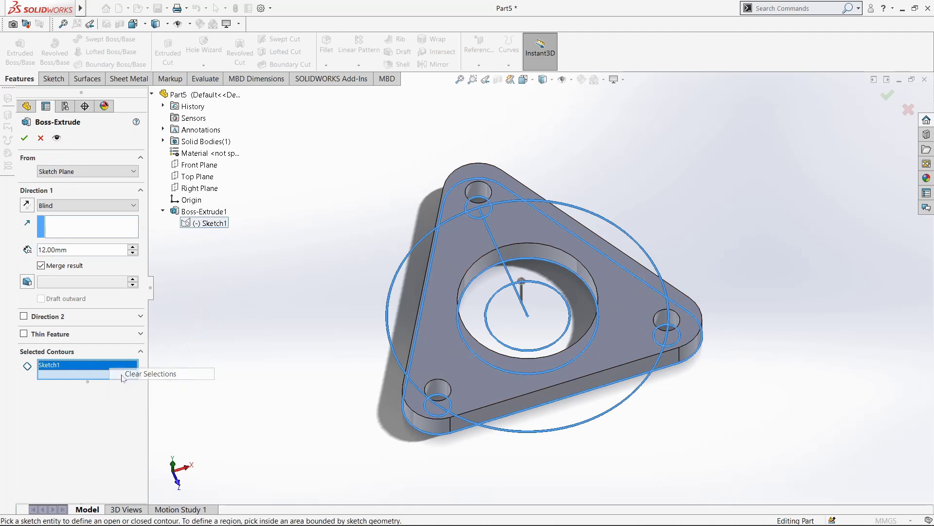
click(485, 298)
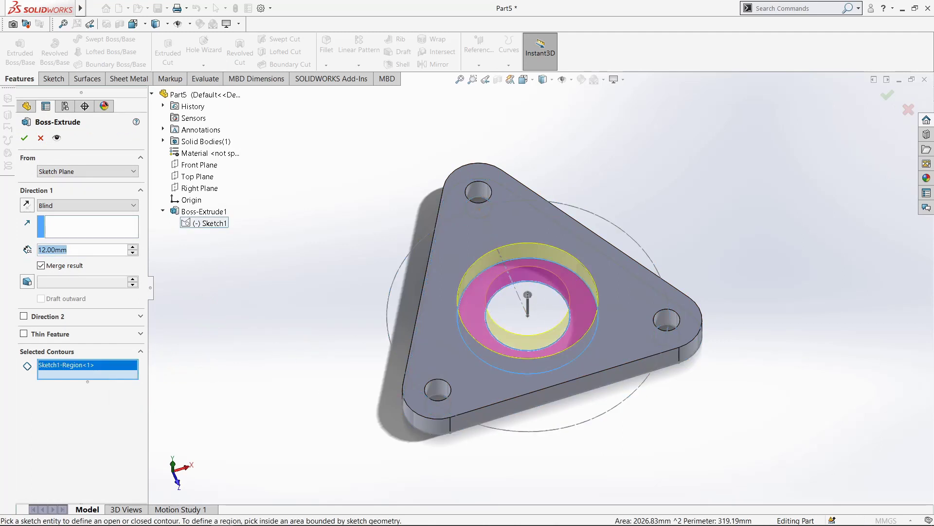
text(50)
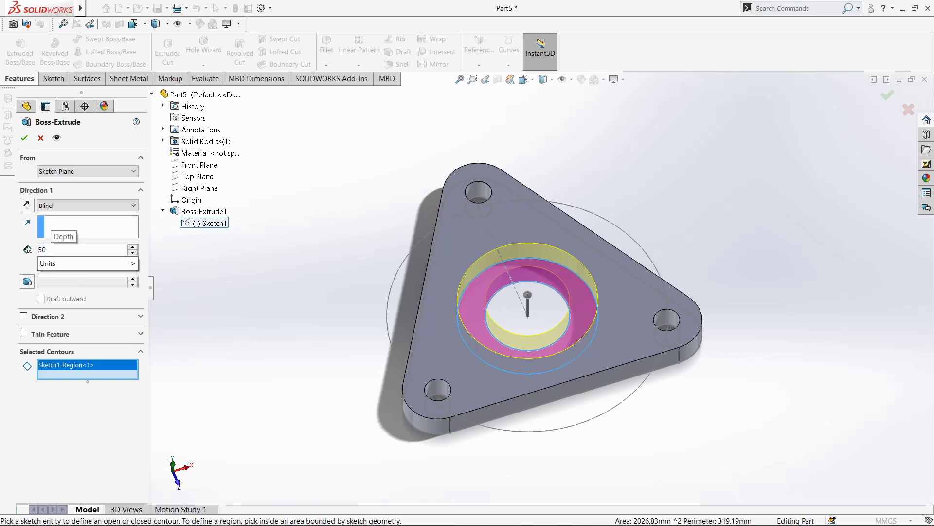
key(Return)
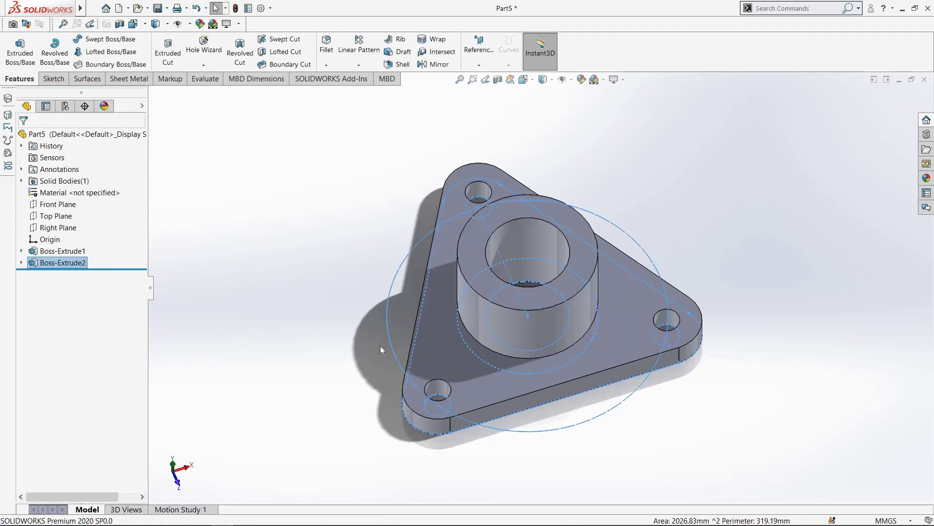
scroll(380, 347, up, 3)
click(390, 313)
- Orient the view normal to the Right Plane and start a new sketch on it
middle_drag(389, 312, 368, 306)
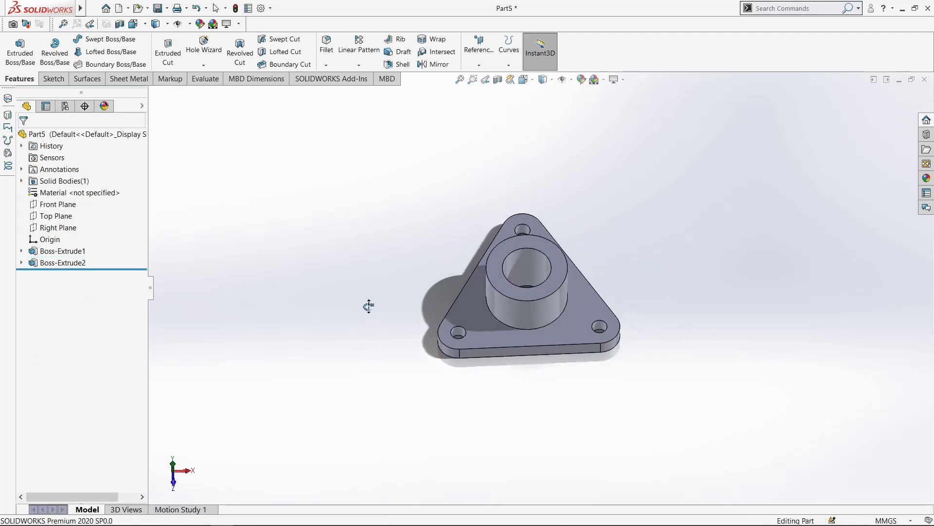
click(56, 227)
click(107, 210)
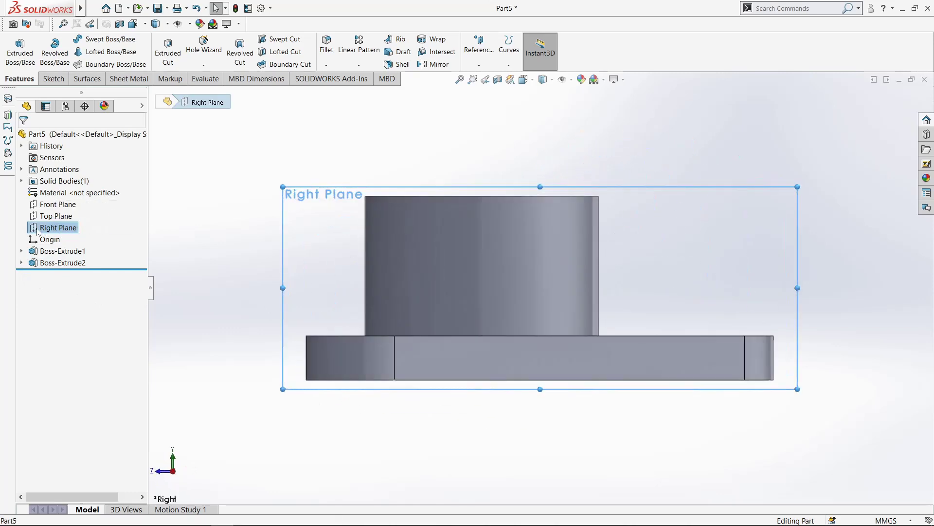
click(56, 227)
click(64, 214)
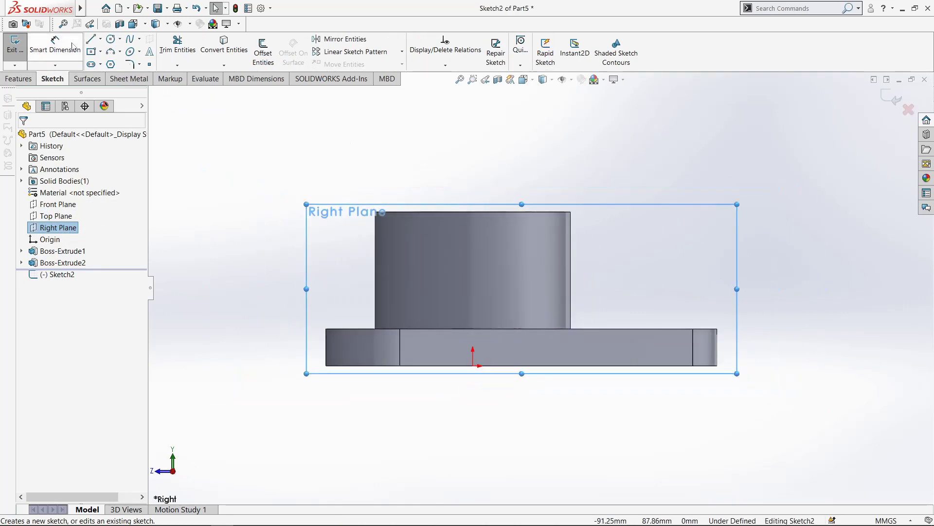
- Sketch a closed right triangle between the hub's outer side and the plate's top face, about 21 mm wide and 38 mm high
key(l)
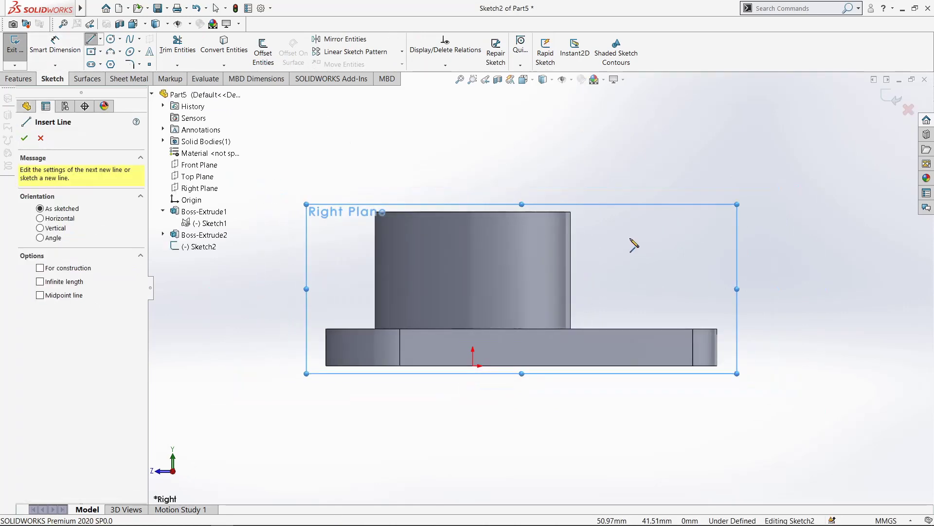
scroll(627, 258, up, 2)
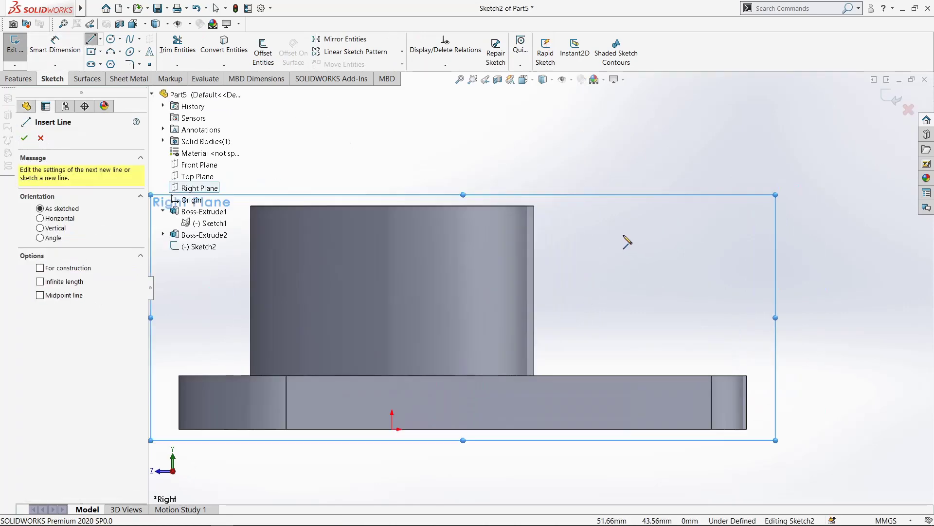
click(534, 206)
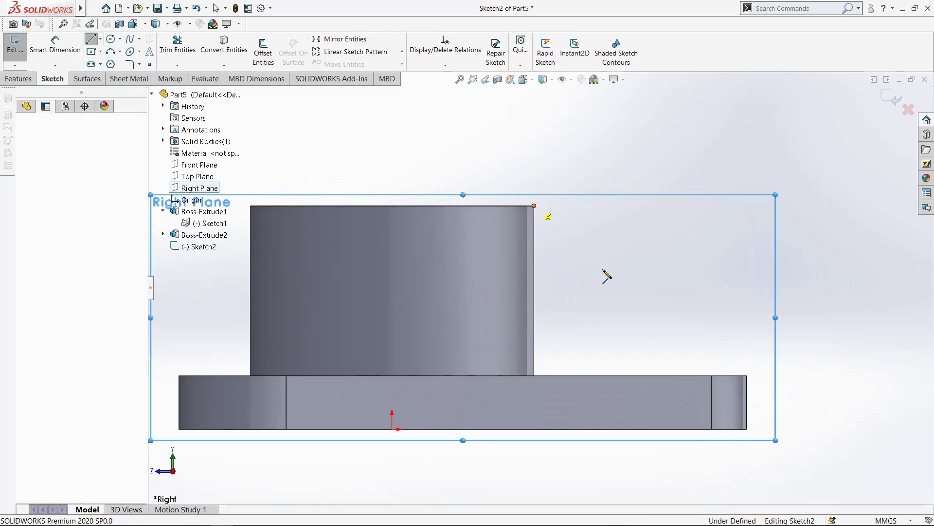
click(628, 375)
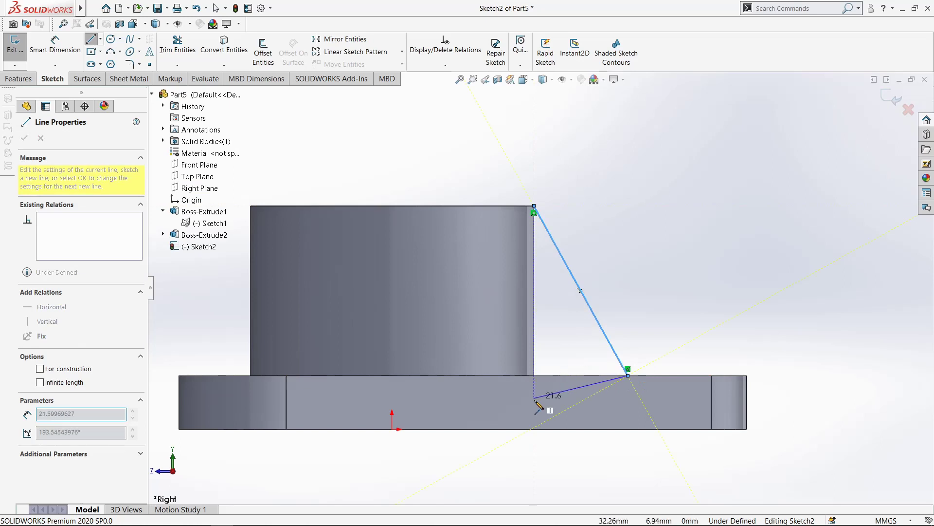
click(534, 375)
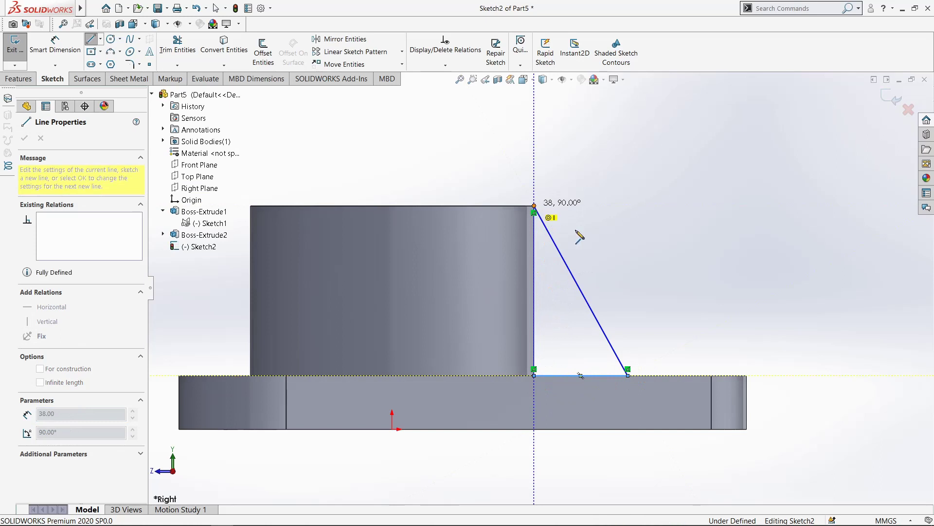
click(535, 206)
key(Escape)
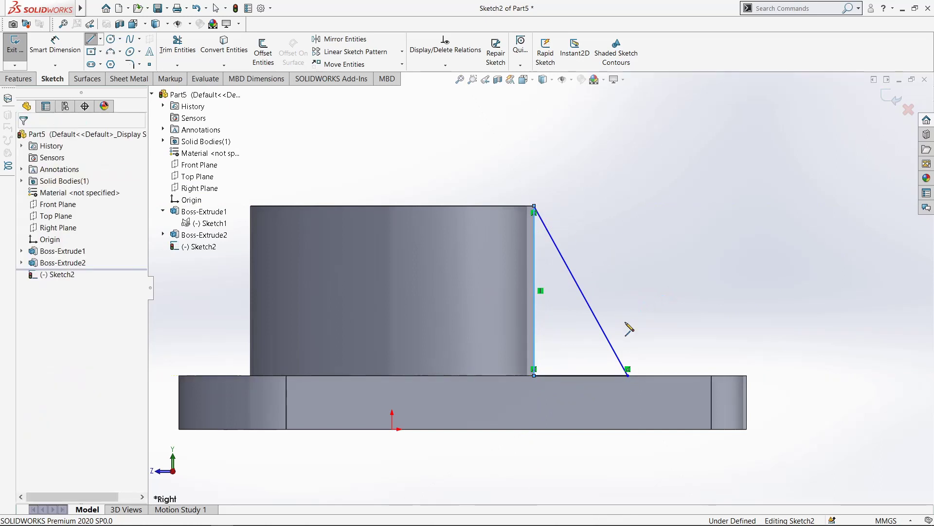
- Dimension the triangle's base along the plate to 19 mm and close the sketch
click(65, 55)
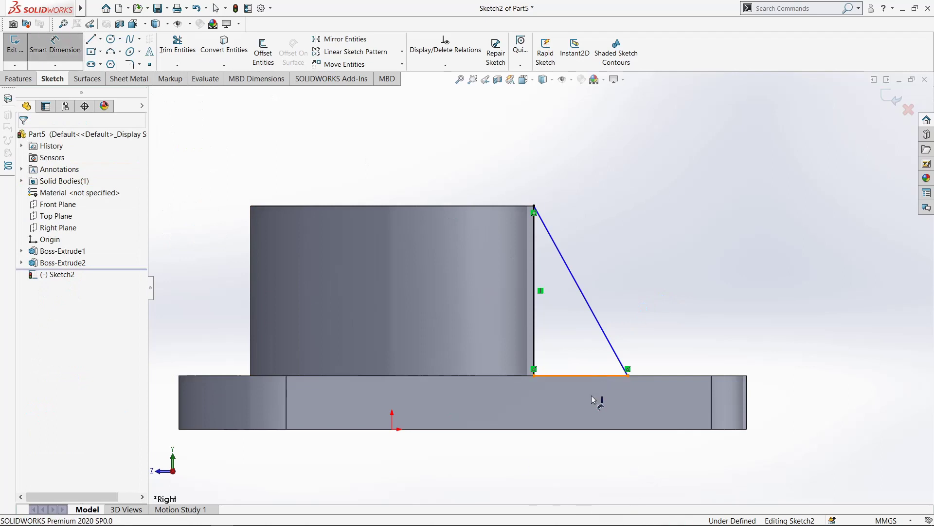
click(582, 375)
click(590, 467)
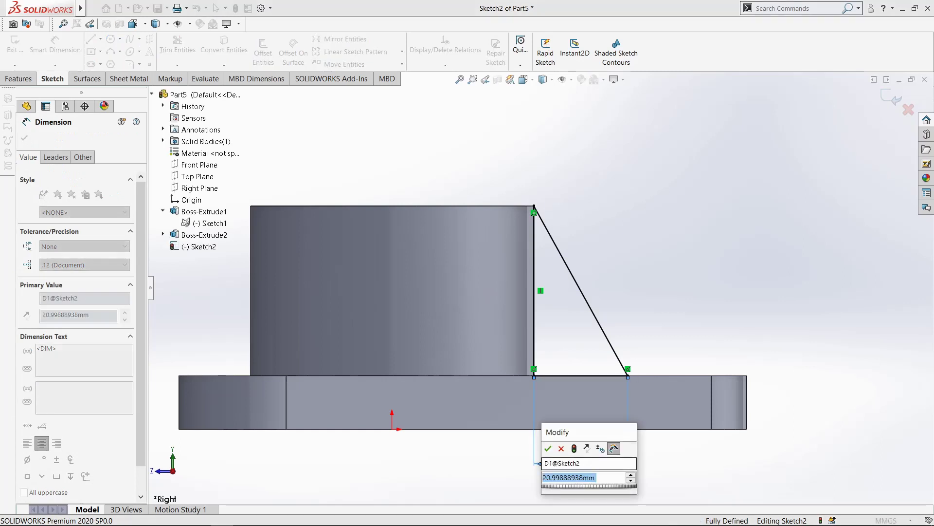
text(19)
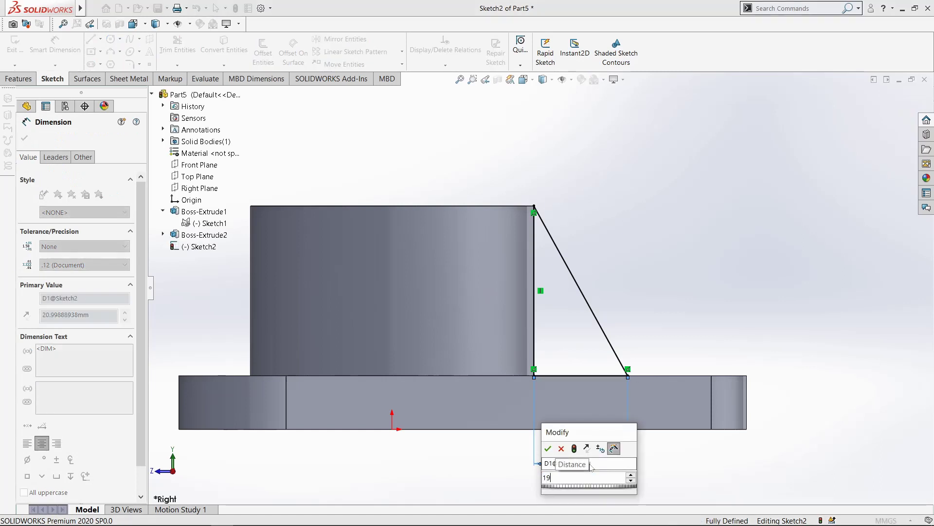
key(Return)
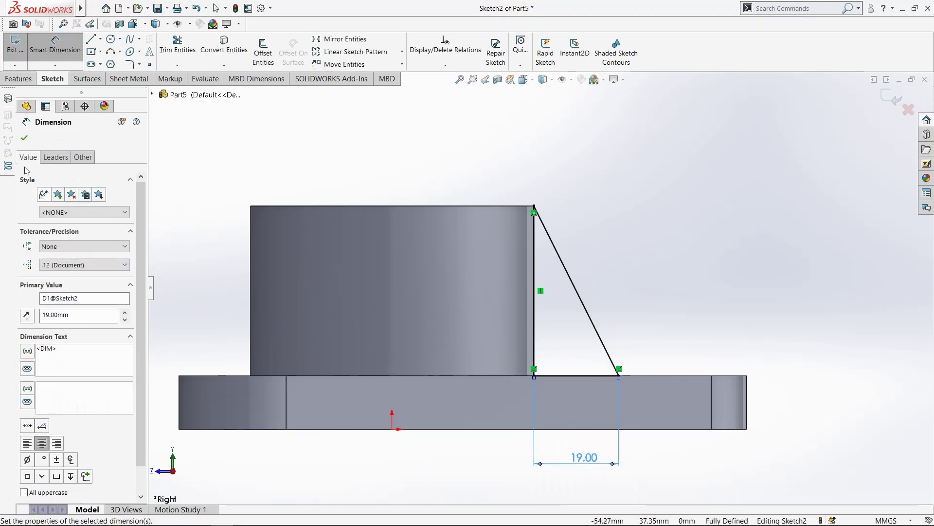
click(24, 139)
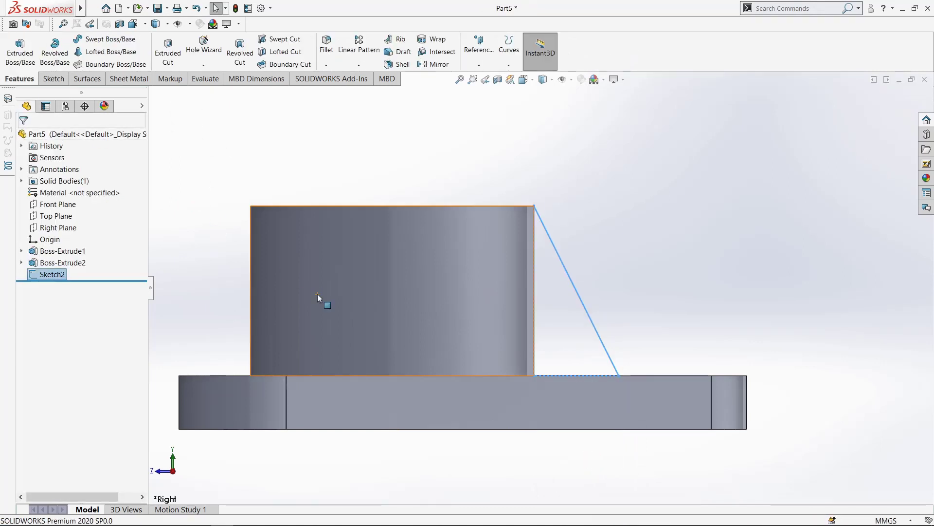
- Orient the view normal to the hub's top face and start a new sketch on it
scroll(316, 284, up, 3)
mouse_move(314, 270)
middle_down()
mouse_move(326, 387)
mouse_move(457, 240)
middle_up()
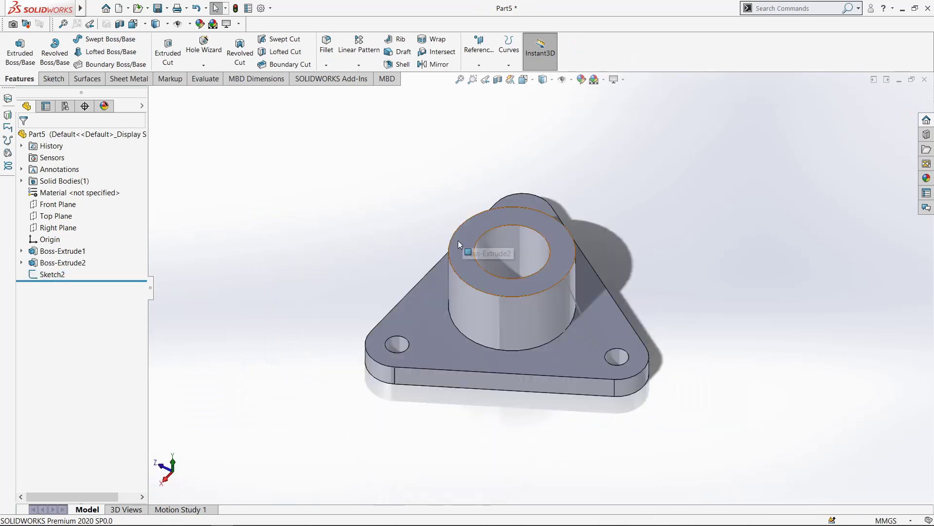
click(458, 241)
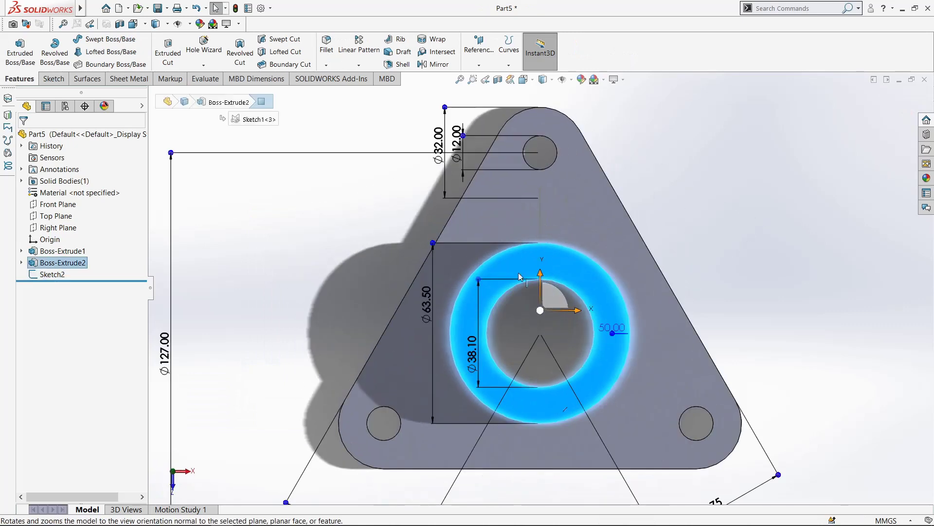
click(465, 324)
click(505, 296)
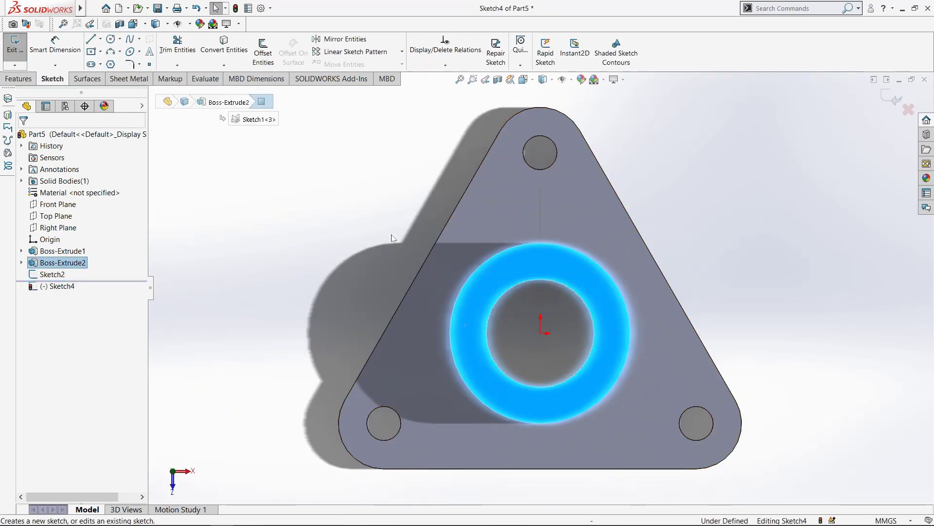
click(377, 244)
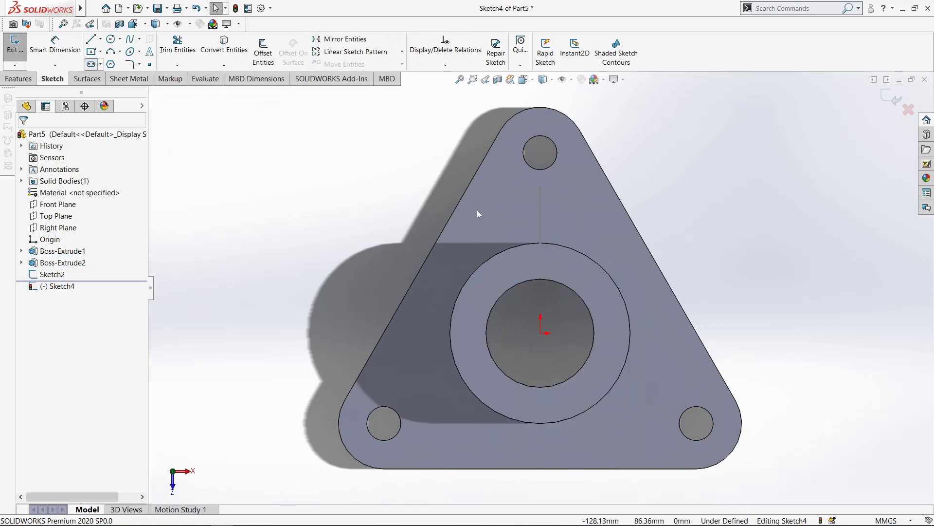
- Sketch a vertical slot across the hub's rim in line with the origin, about 15 mm between centres, and set its width to 10 mm
click(540, 274)
click(515, 252)
click(66, 51)
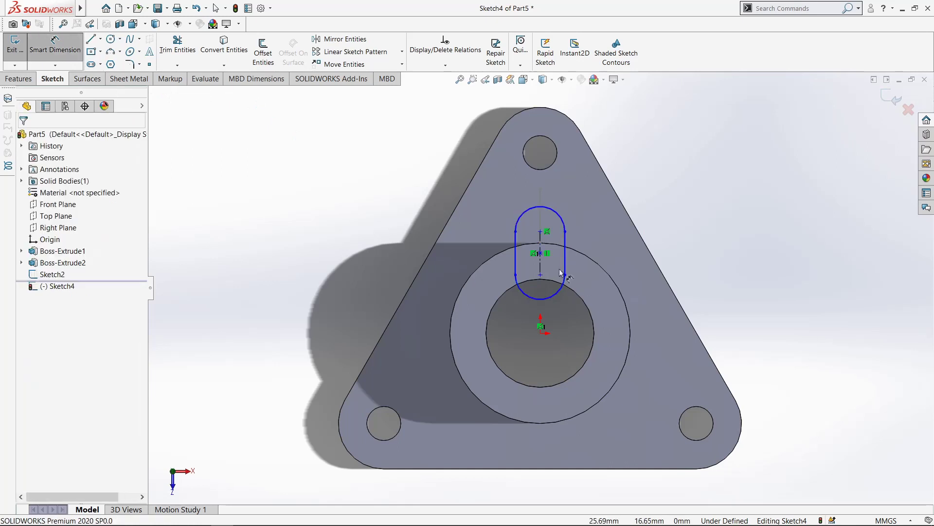
scroll(531, 268, down, 3)
click(613, 270)
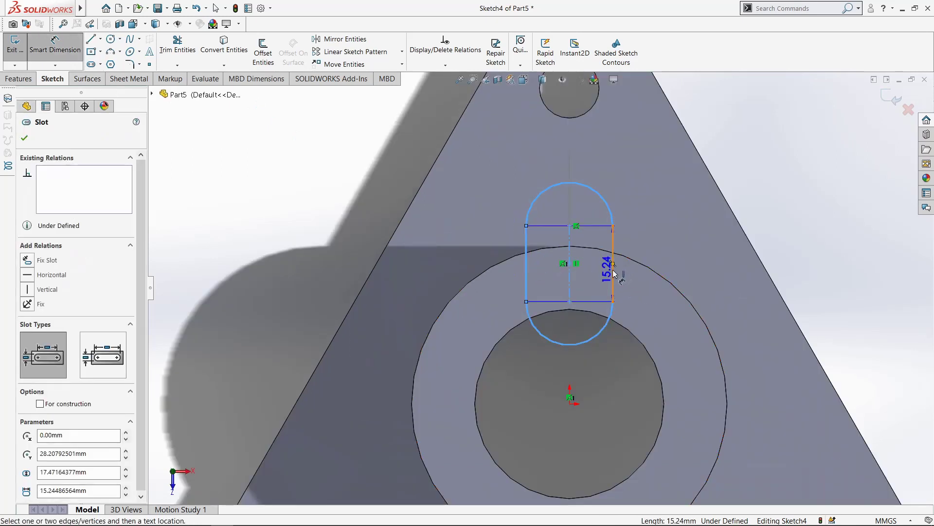
click(676, 238)
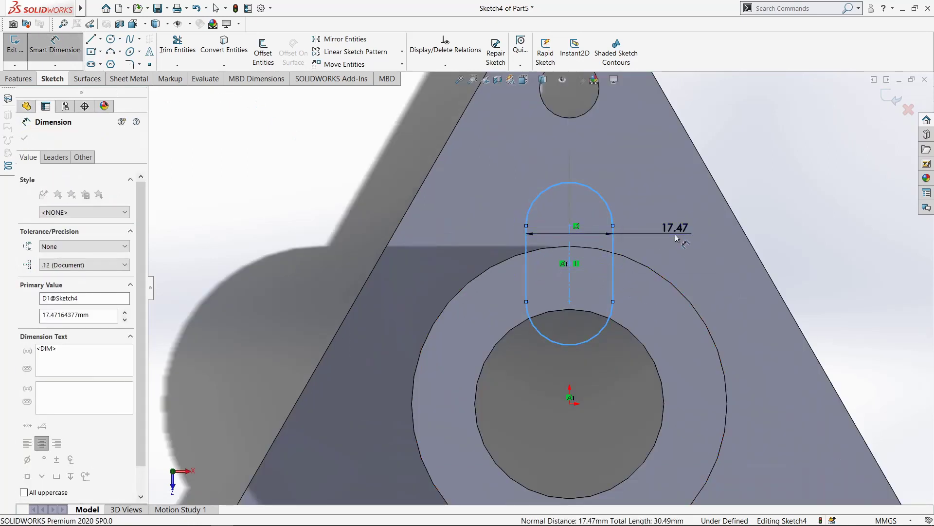
key(Return)
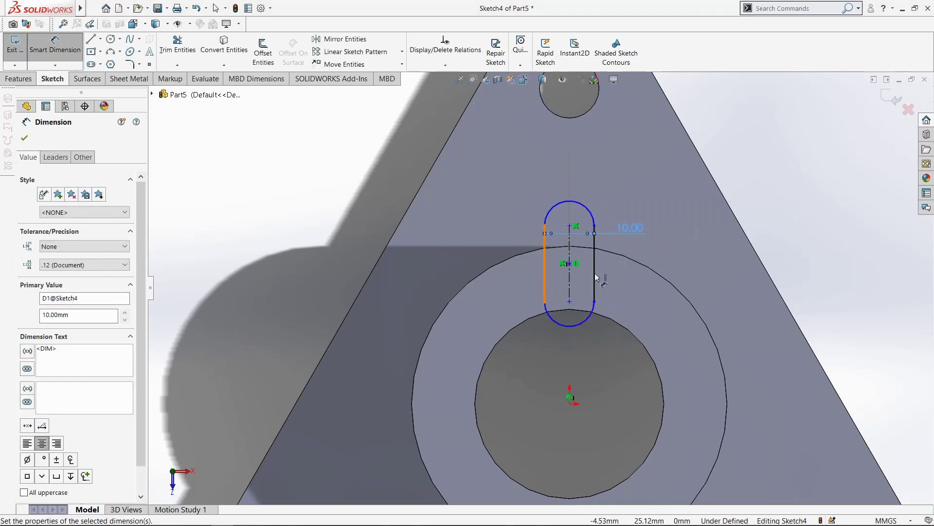
scroll(609, 289, down, 2)
scroll(541, 295, up, 3)
click(24, 138)
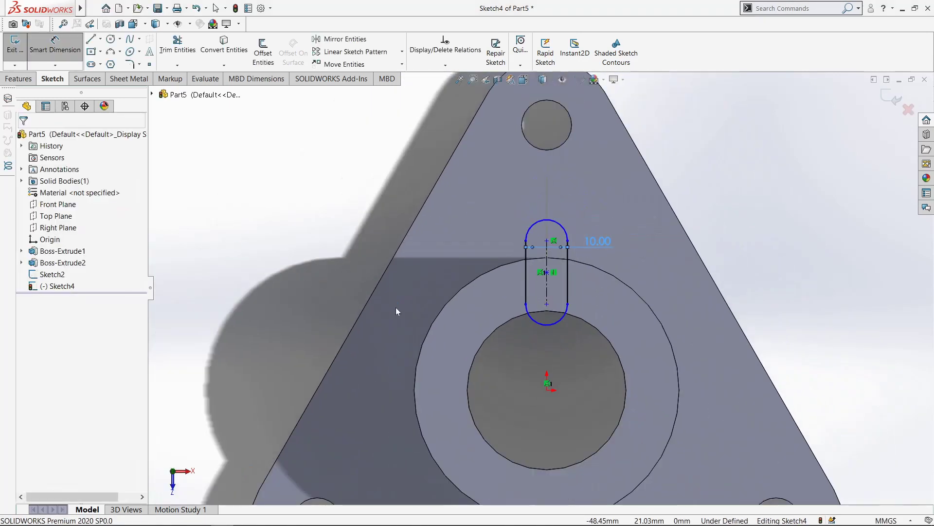
- Convert the hub's outer circular edge into the slot sketch
scroll(447, 304, down, 2)
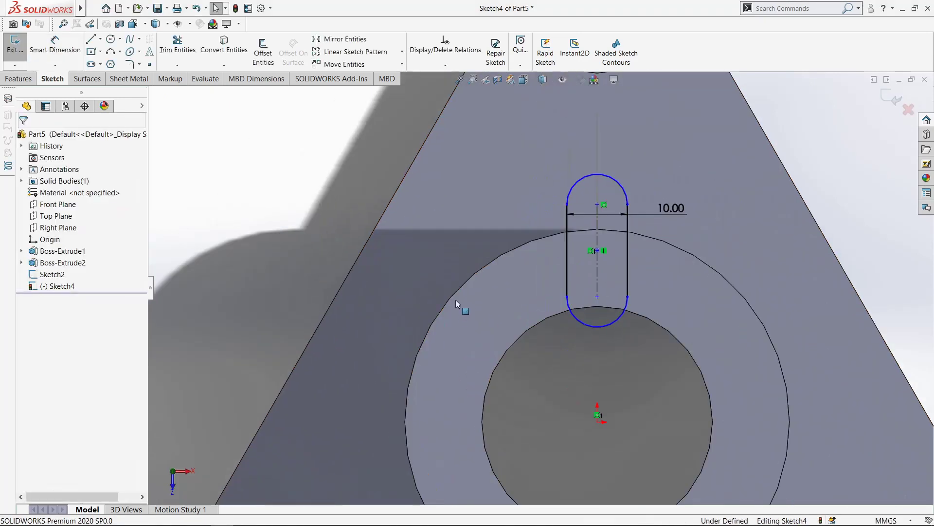
click(217, 52)
scroll(292, 234, up, 3)
scroll(375, 190, down, 2)
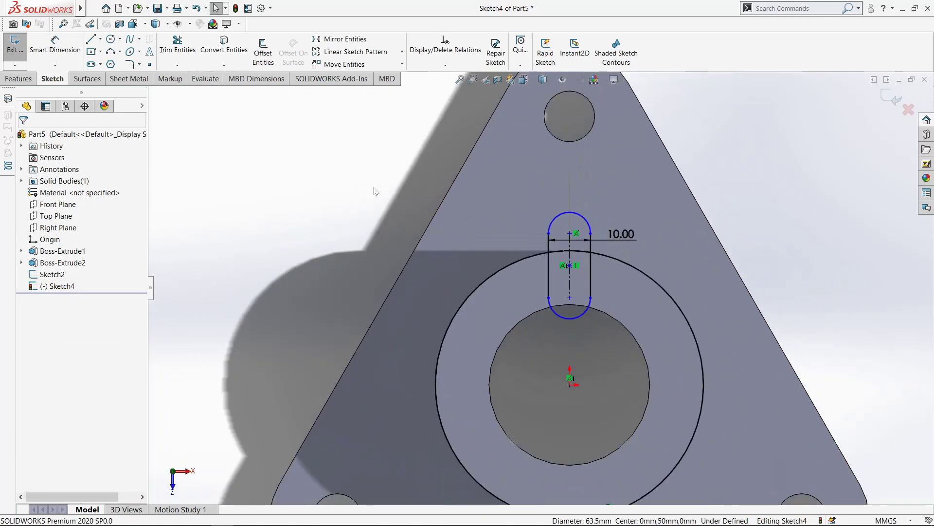
- Trim away the slot, its centerline and the rest of the circle, keeping only the short arc on the hub's edge, and exit the sketch
click(176, 47)
scroll(558, 305, down, 2)
drag(475, 269, 522, 210)
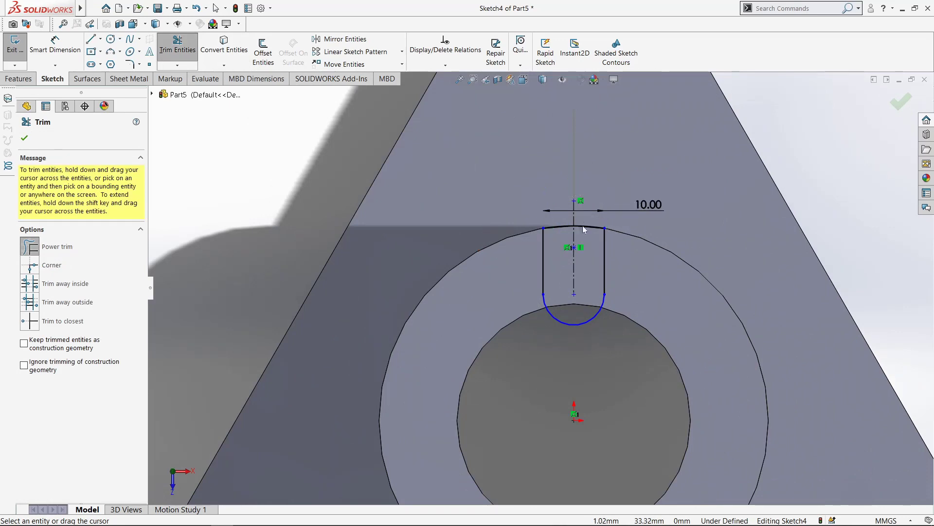
drag(490, 265, 631, 265)
drag(565, 339, 564, 341)
scroll(577, 204, down, 4)
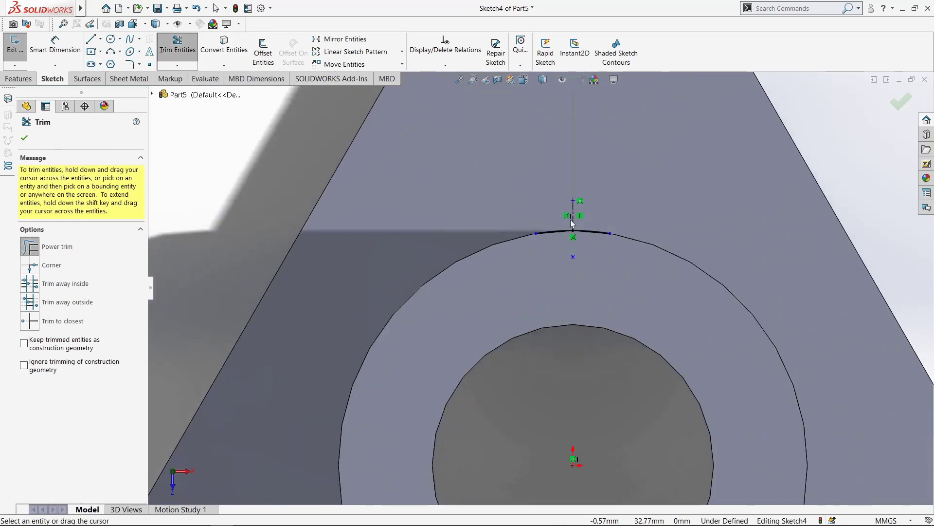
drag(542, 225, 571, 226)
scroll(583, 300, up, 5)
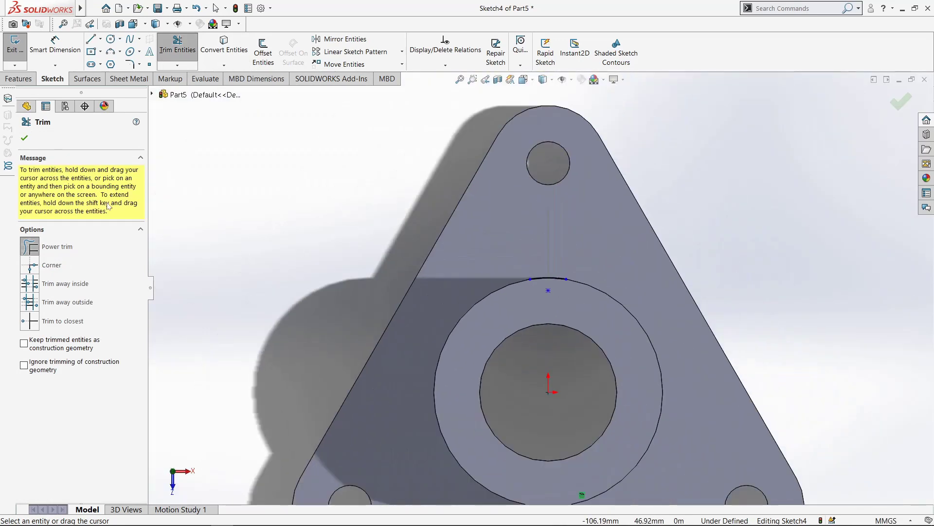
click(23, 138)
click(14, 46)
- Start a new sketch on the triangular plate's top face and clear the face selection
middle_drag(298, 342, 181, 267)
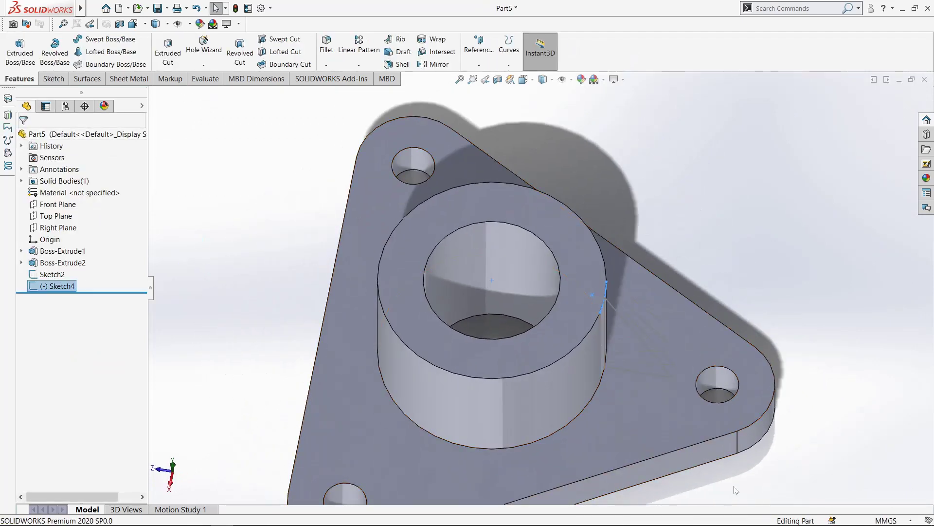
click(652, 420)
click(677, 415)
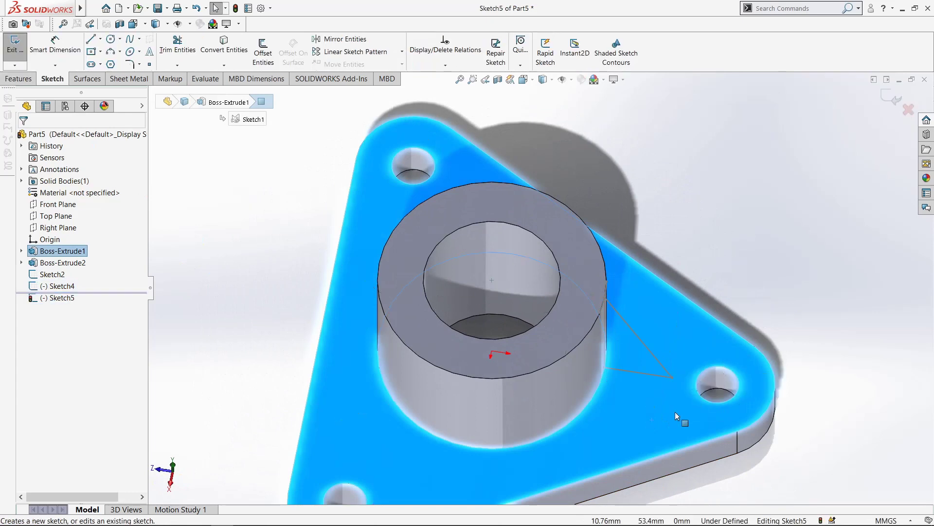
scroll(676, 416, up, 3)
middle_drag(674, 422, 477, 474)
click(477, 473)
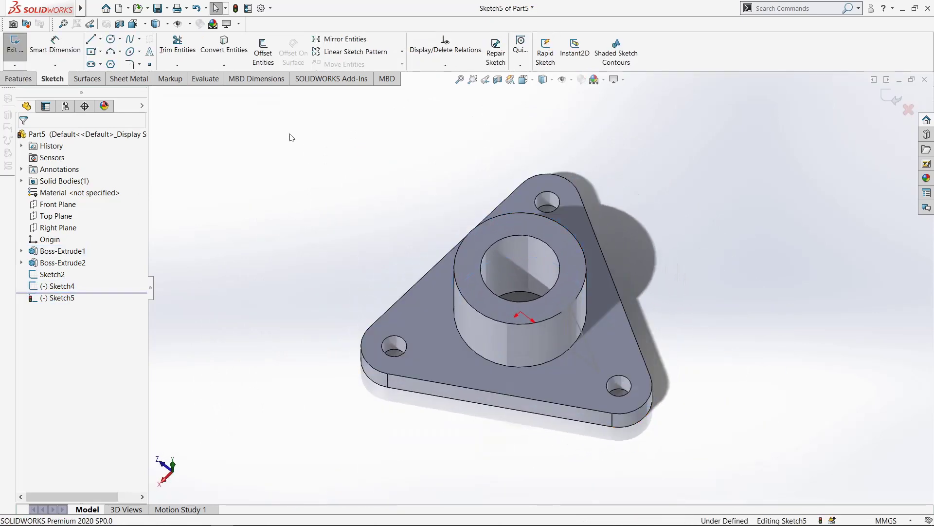
- Convert the short arc on the hub's top edge into the plate-face sketch and exit the sketch
click(228, 50)
scroll(567, 323, down, 5)
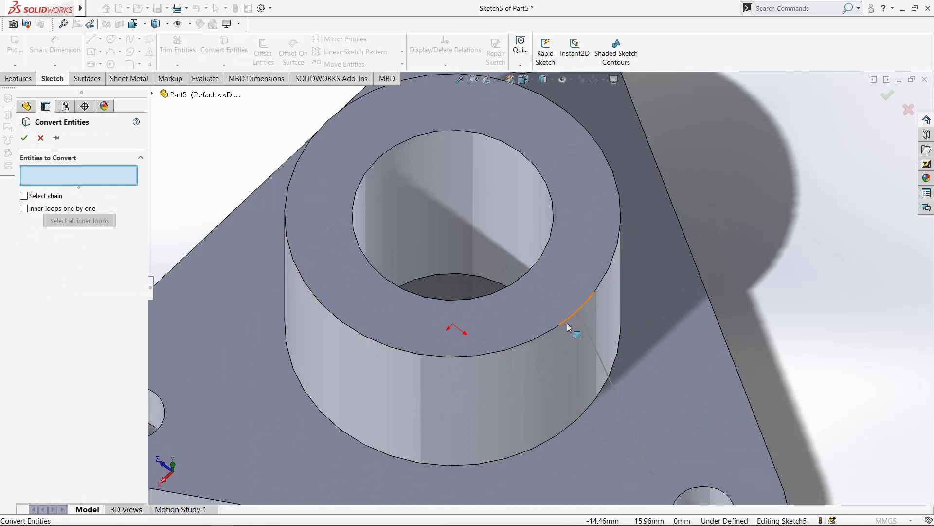
click(568, 321)
scroll(571, 322, up, 5)
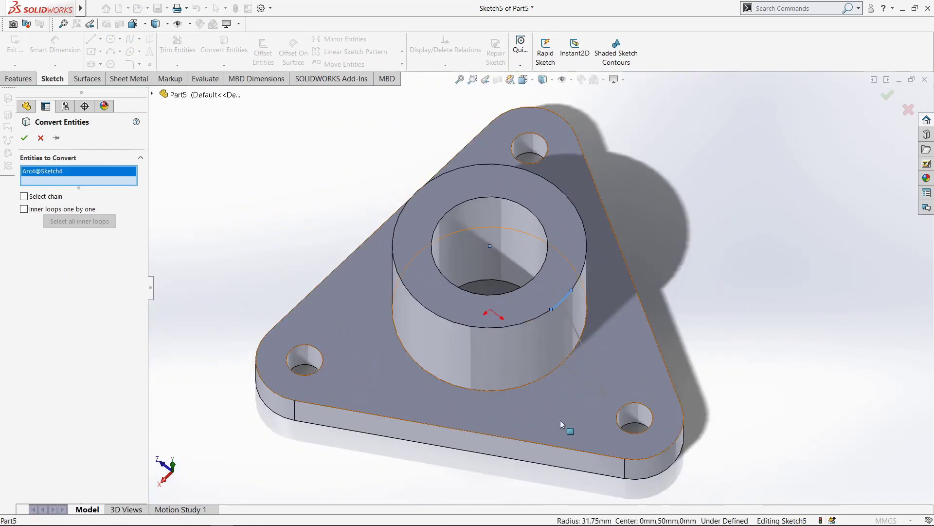
click(23, 138)
scroll(573, 395, down, 5)
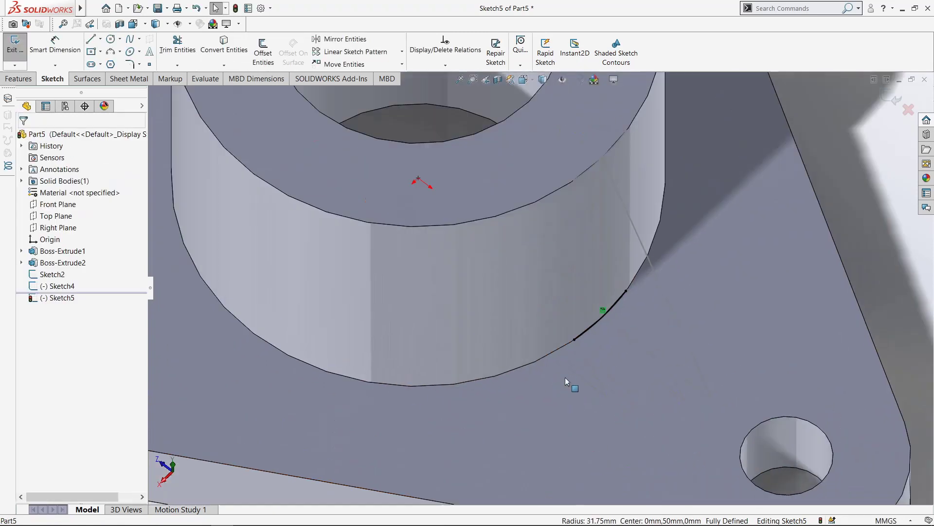
scroll(583, 375, up, 5)
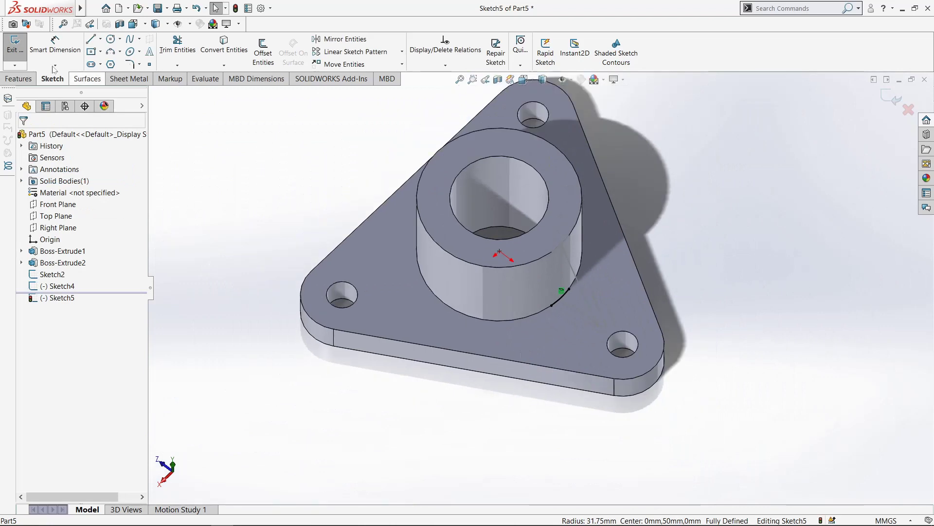
click(14, 46)
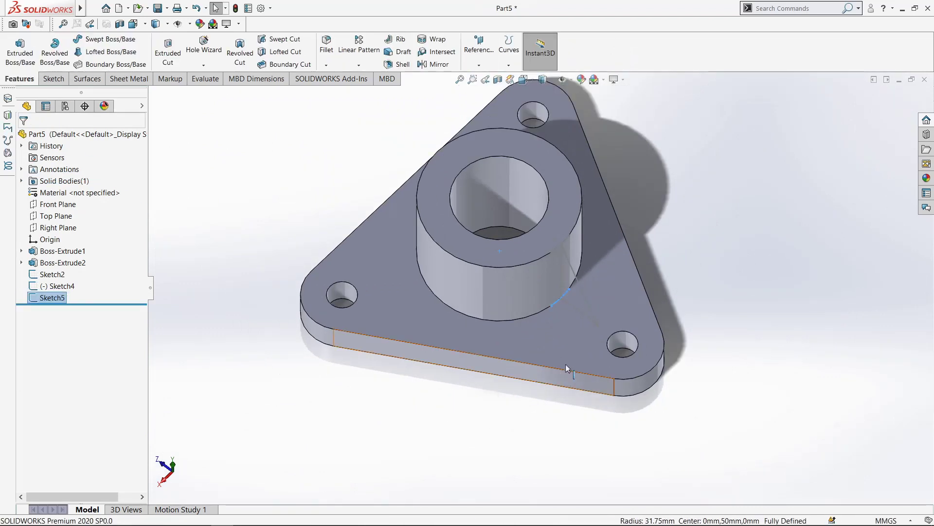
- On a new sketch on the plate's top face, draw a midpoint-free line about 7.9 mm long, perpendicular across the rib profile's outer end
click(566, 333)
click(612, 308)
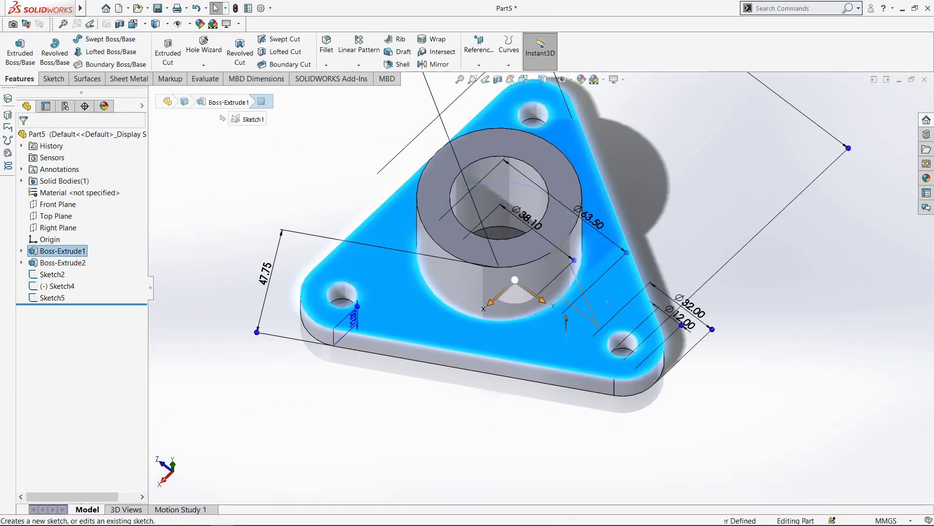
key(space)
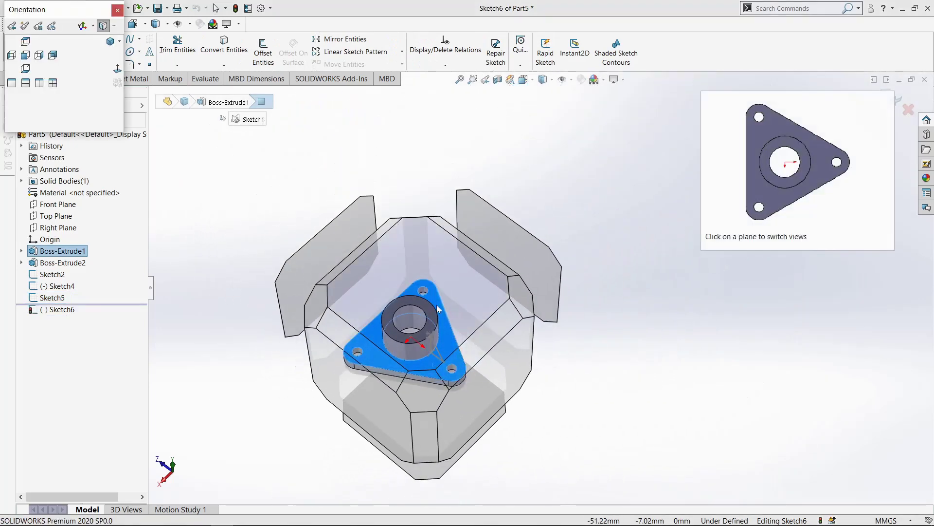
click(437, 317)
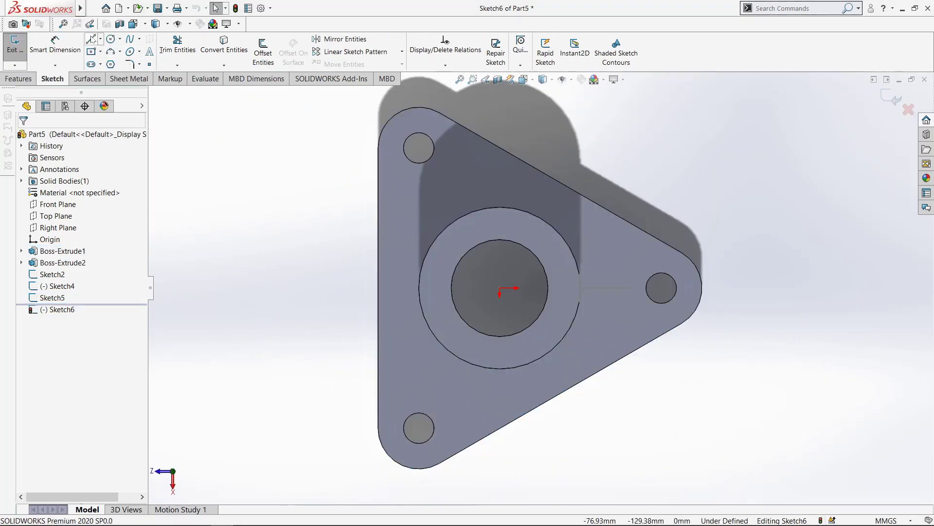
key(l)
scroll(661, 287, down, 5)
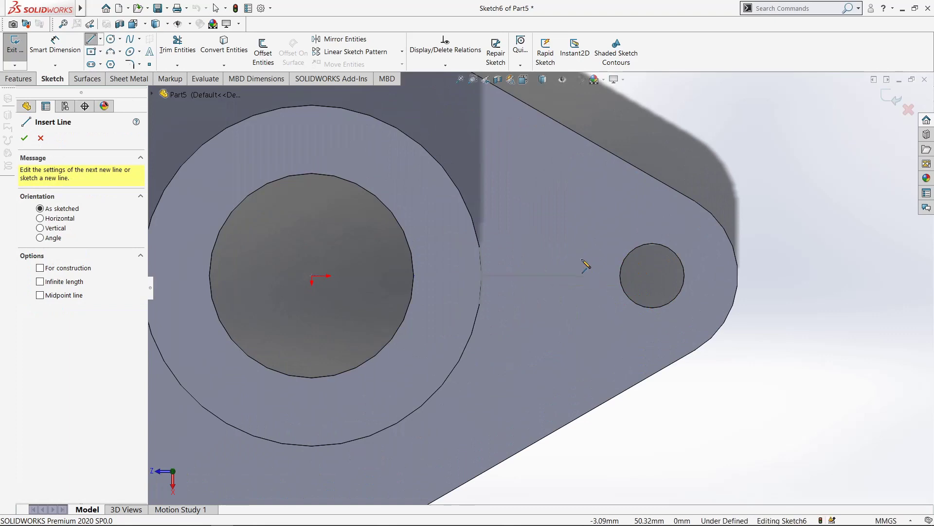
click(532, 275)
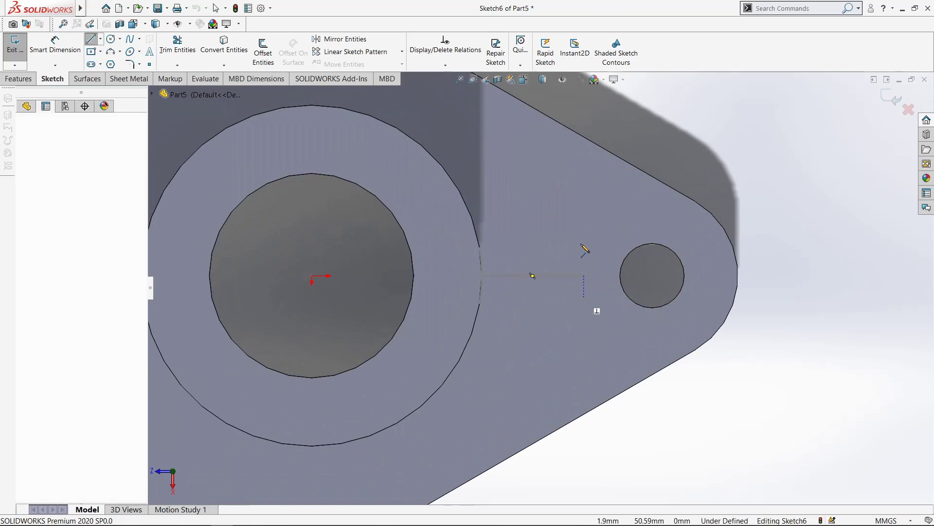
click(584, 256)
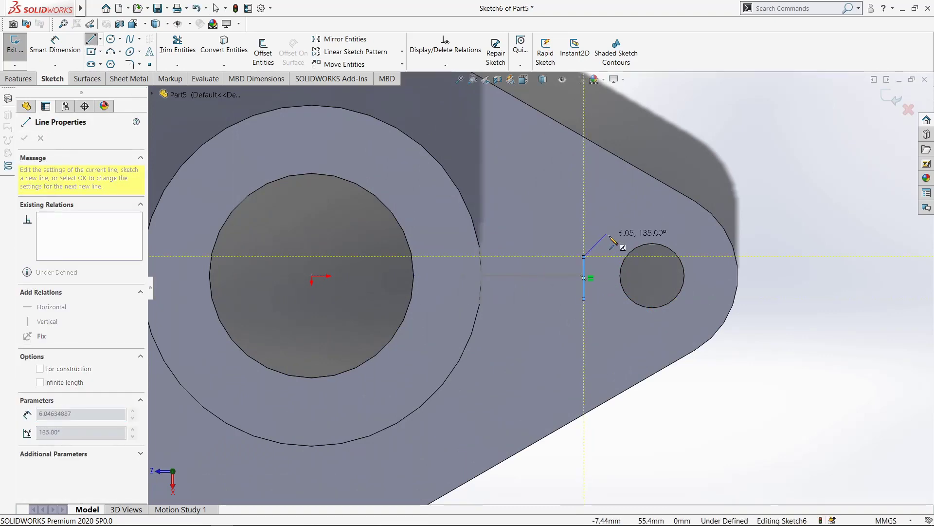
key(Escape)
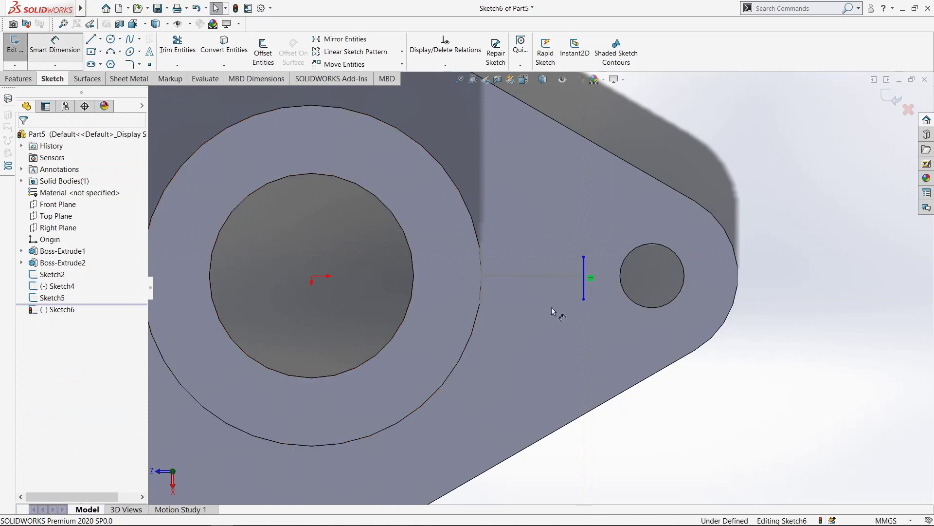
- Dimension the short line's length and set it to 10 mm
scroll(550, 260, down, 3)
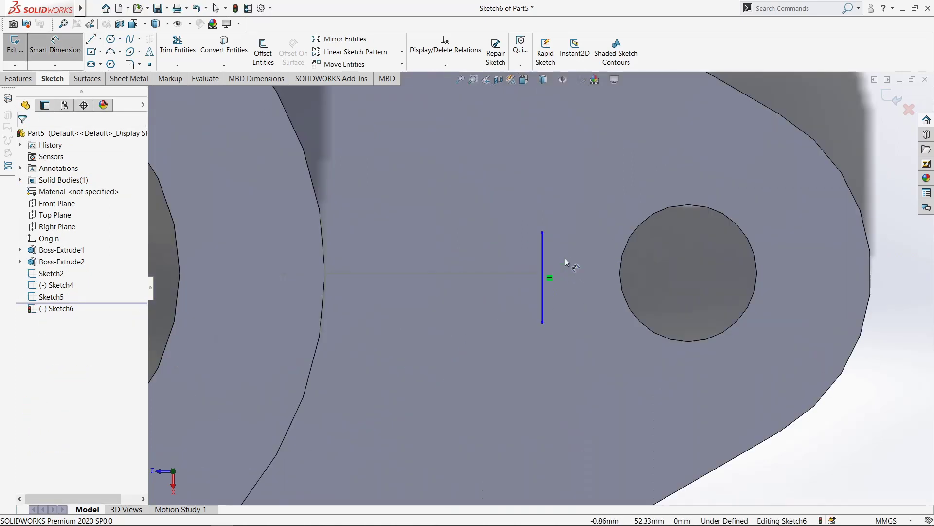
click(542, 263)
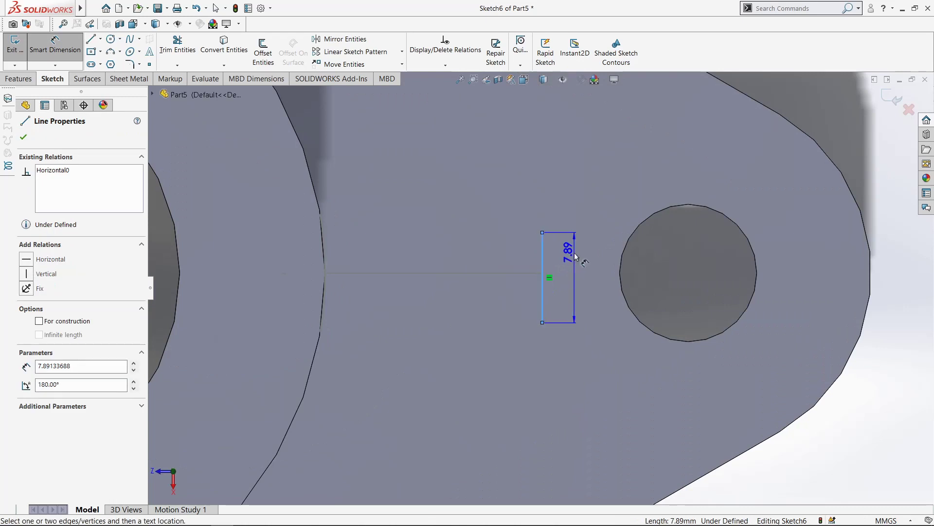
click(575, 263)
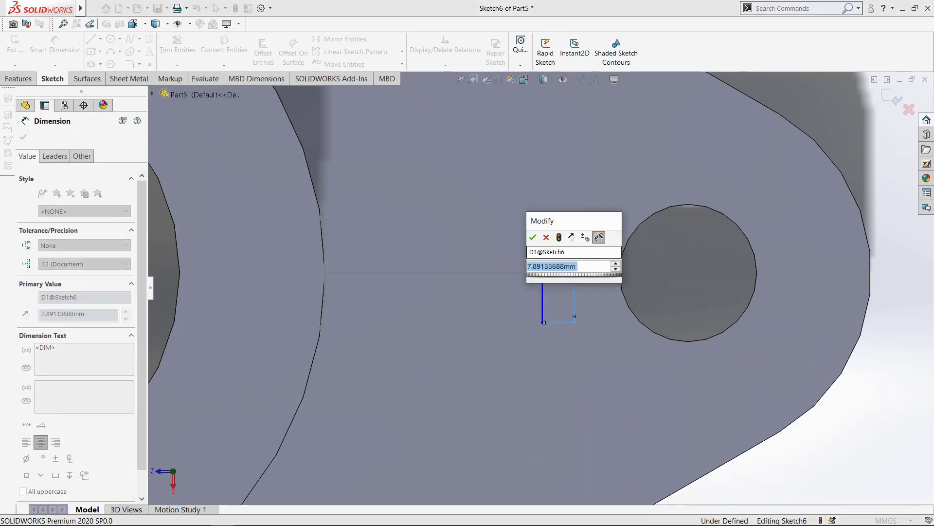
text(10)
key(Return)
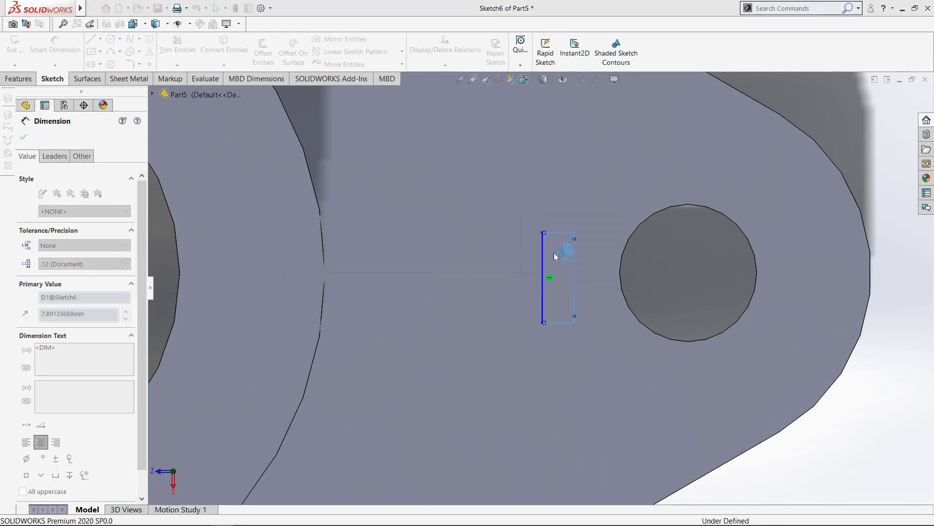
- Set a 5 mm distance between the rib profile's base line and the short line's endpoint to center it, and exit the sketch
scroll(530, 281, down, 2)
click(529, 272)
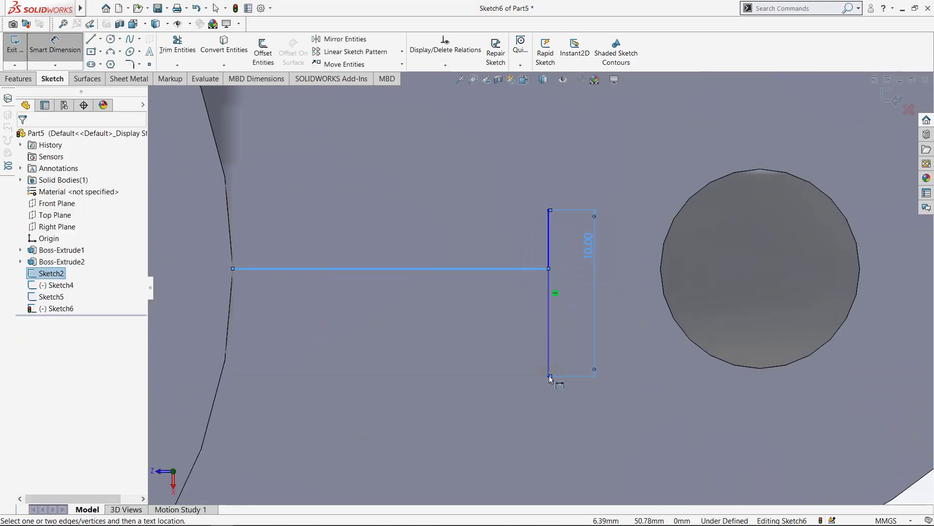
click(549, 376)
click(481, 324)
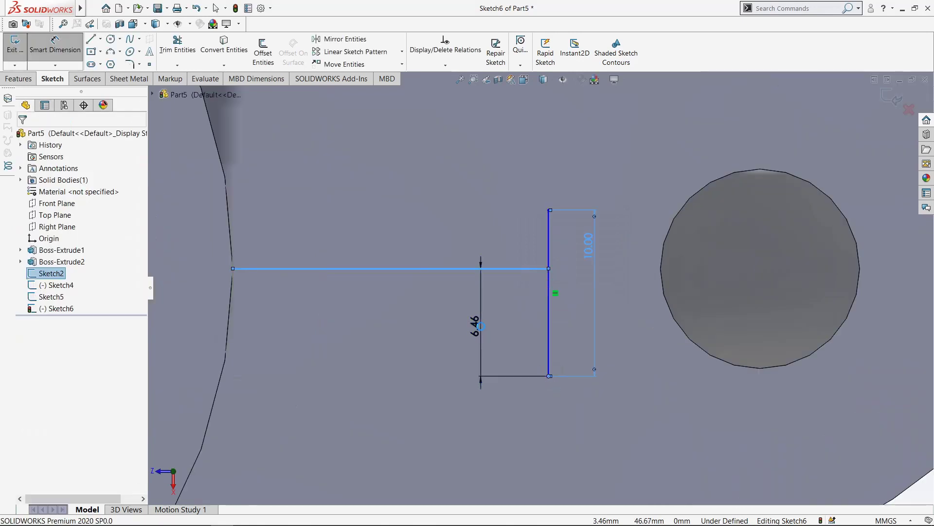
text(5)
key(Return)
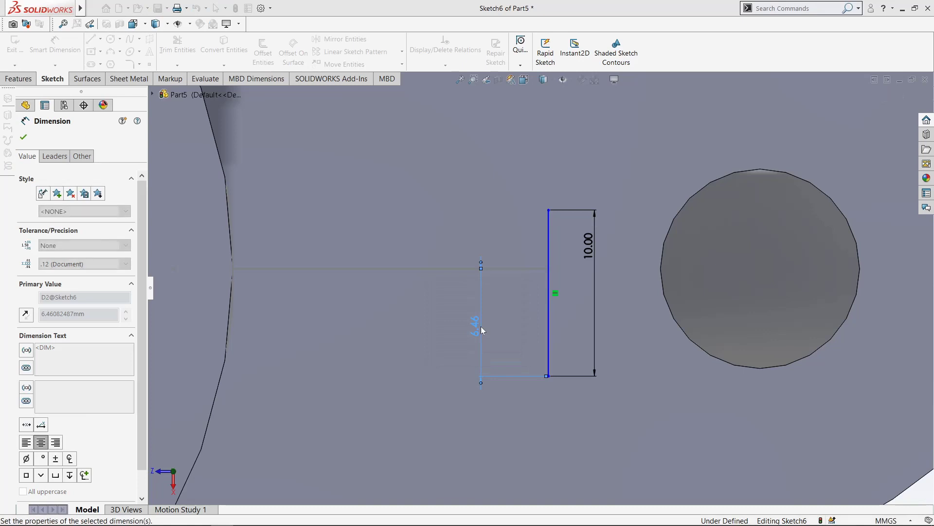
scroll(482, 331, up, 3)
click(23, 137)
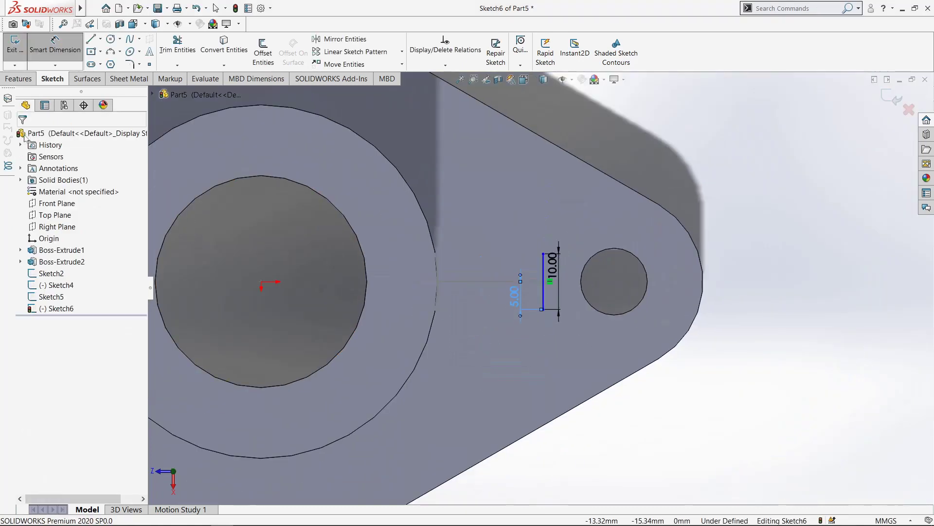
key(Escape)
scroll(540, 288, up, 3)
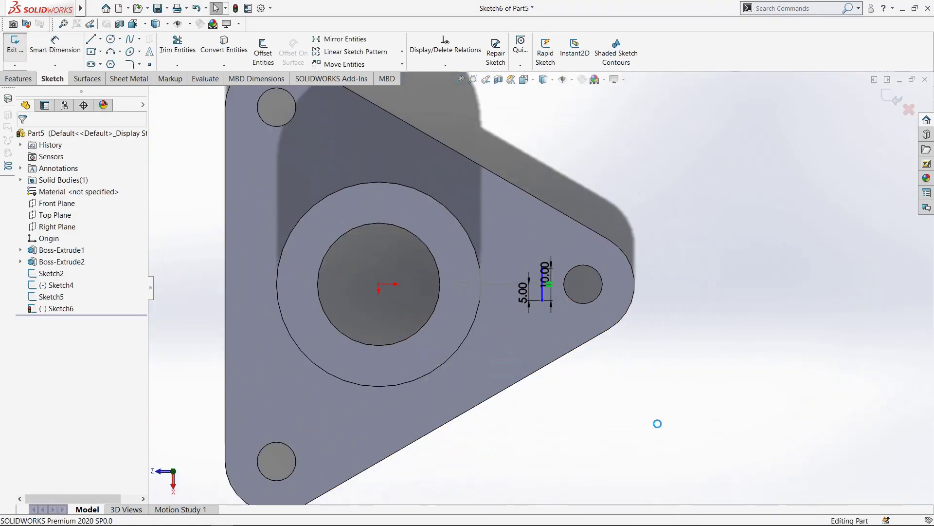
- Start a Boundary Boss/Base with the triangular rib profile as Direction 1 and the arc on the hub's top edge as Direction 2
mouse_move(657, 425)
middle_down()
mouse_move(623, 367)
mouse_move(656, 333)
middle_up()
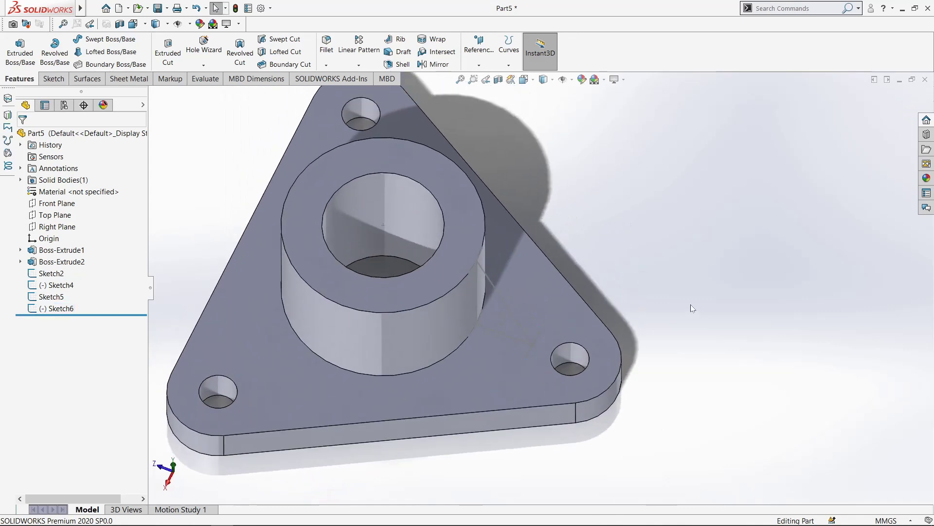
click(93, 67)
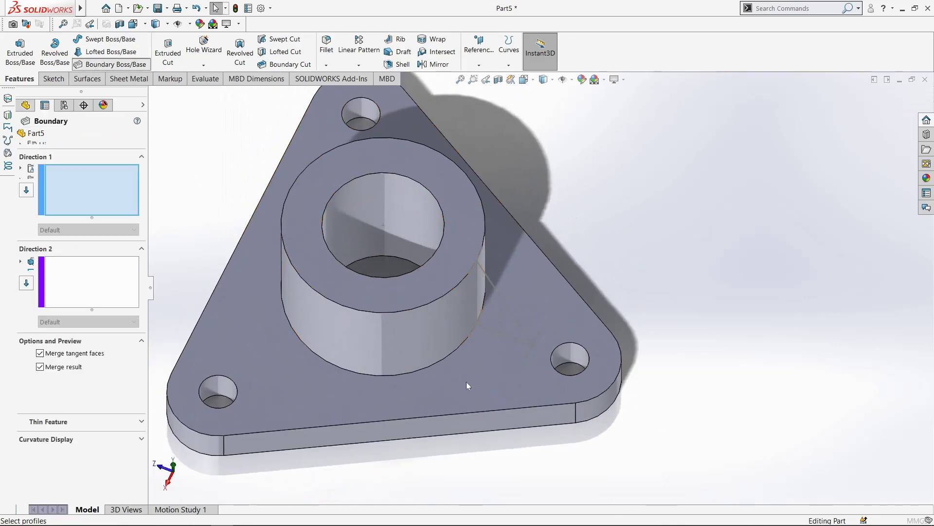
click(502, 298)
click(104, 313)
scroll(517, 360, down, 3)
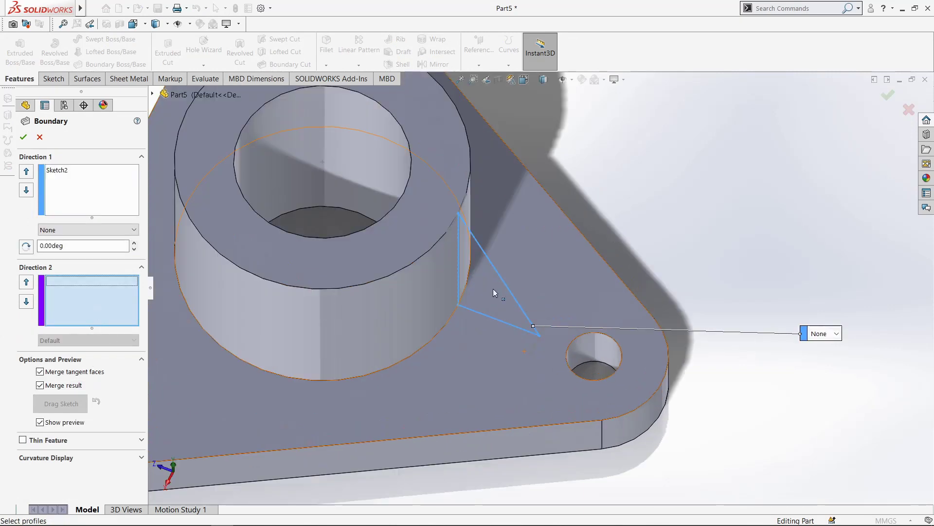
click(439, 207)
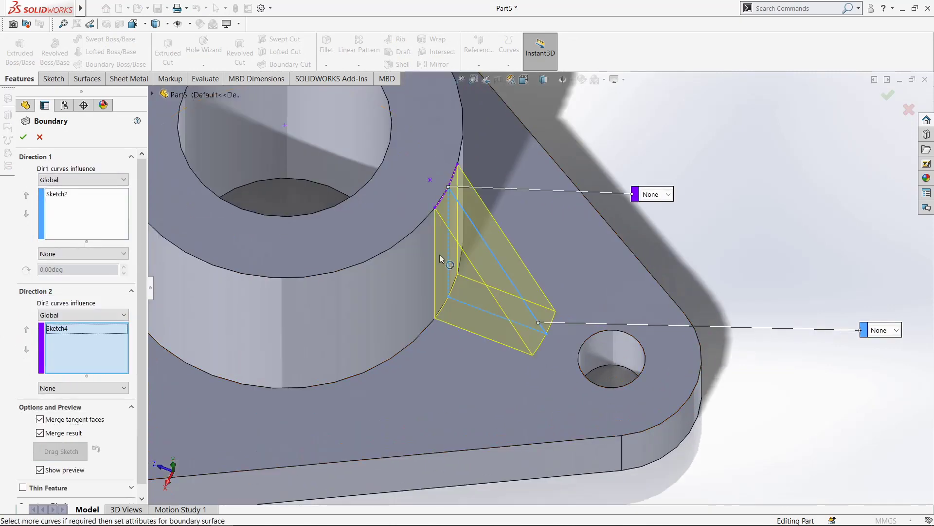
- Add the arc at the hub's base and the 10 mm line on the plate to Direction 2 and create the boundary rib
scroll(446, 299, down, 3)
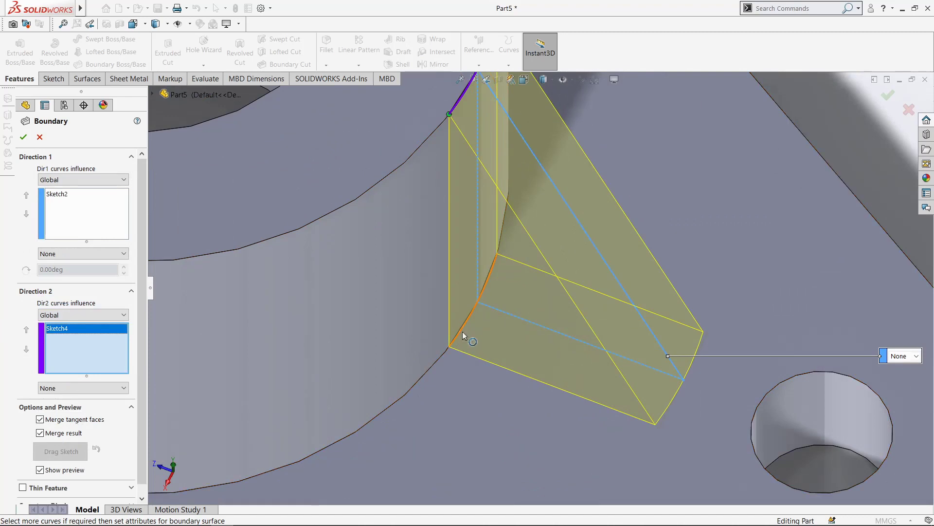
click(462, 334)
scroll(467, 335, up, 3)
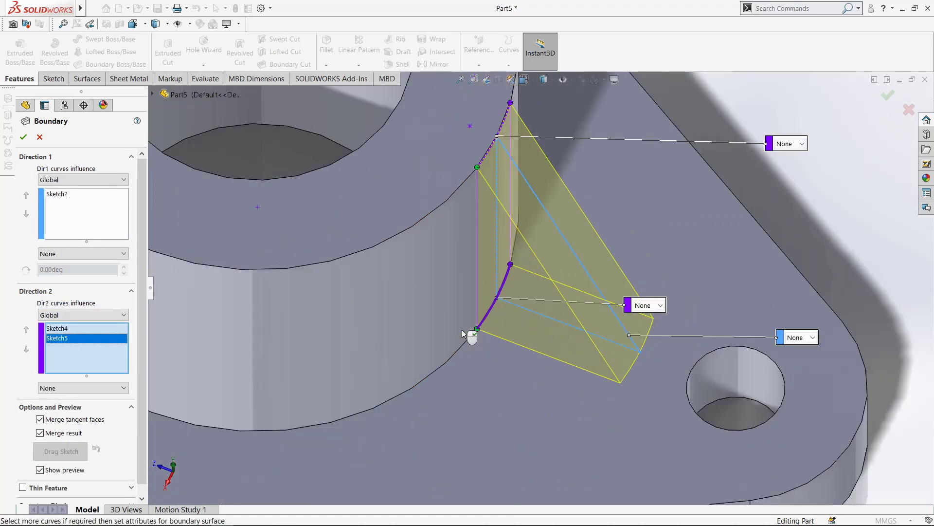
scroll(627, 344, down, 5)
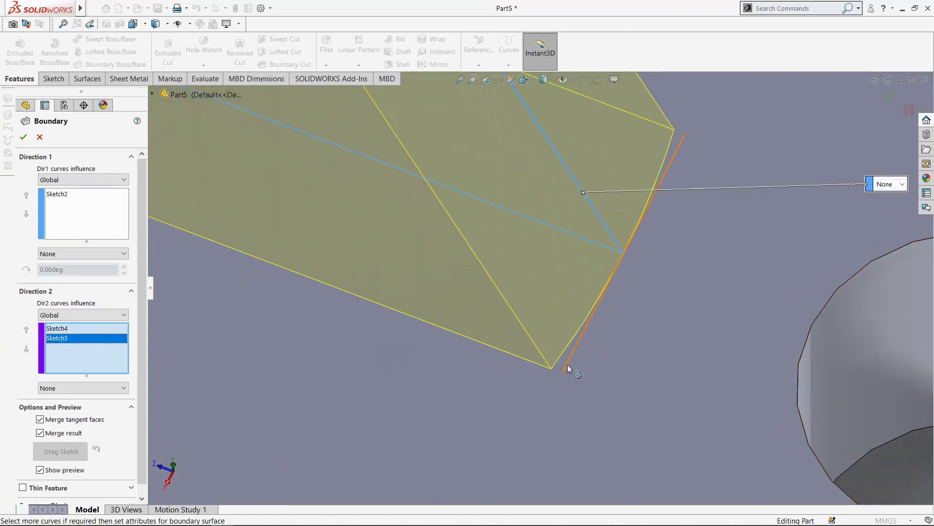
click(568, 368)
scroll(568, 368, up, 4)
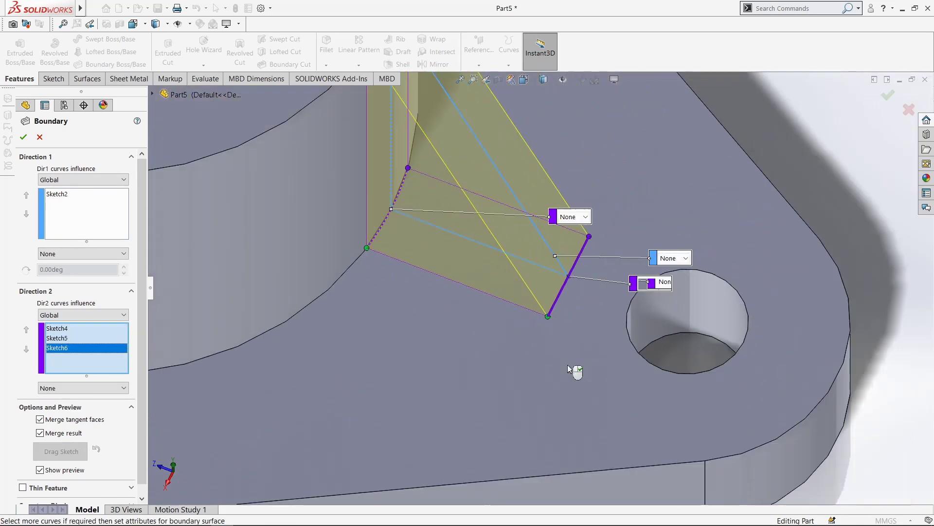
scroll(568, 370, up, 3)
click(22, 138)
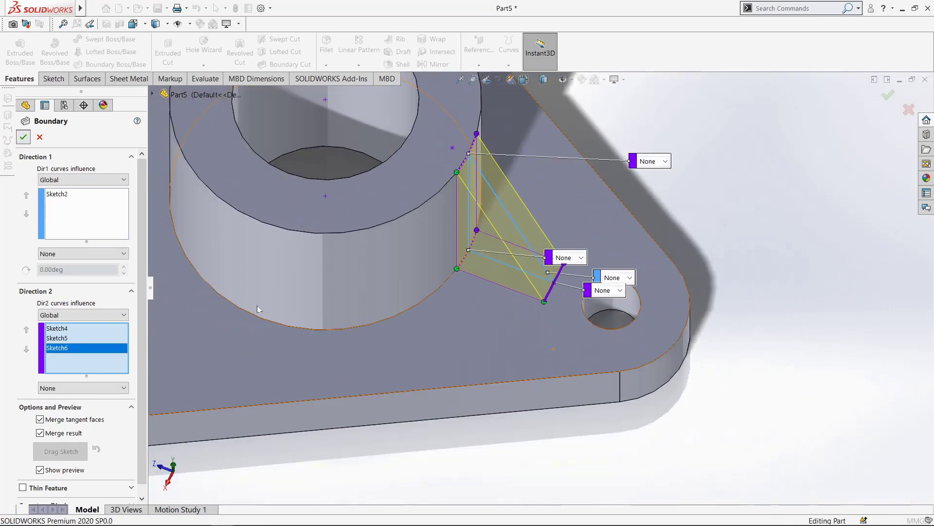
- Start a 3 mm fillet on one side's vertical rib-to-hub edge, that side's rib-to-plate edge and the hub's circular base edge
scroll(454, 426, up, 5)
middle_drag(463, 428, 373, 98)
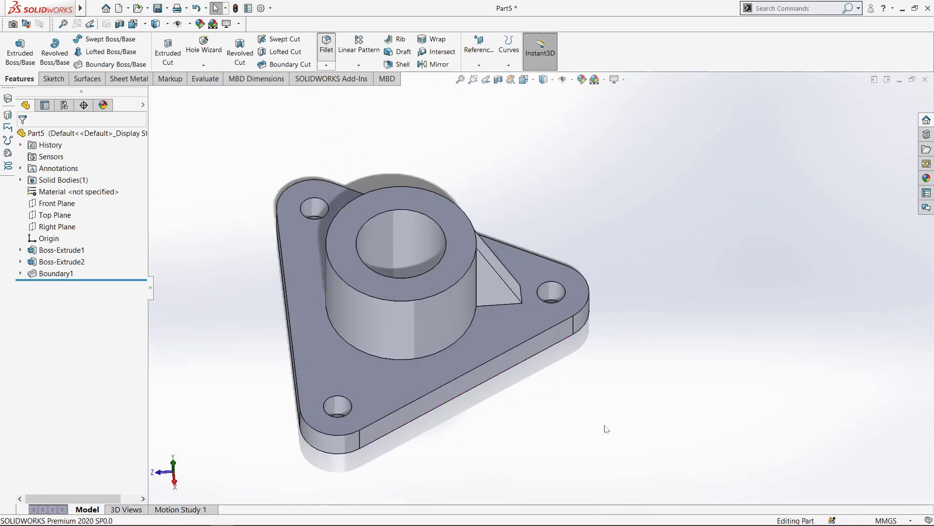
key(f)
middle_drag(607, 417, 531, 369)
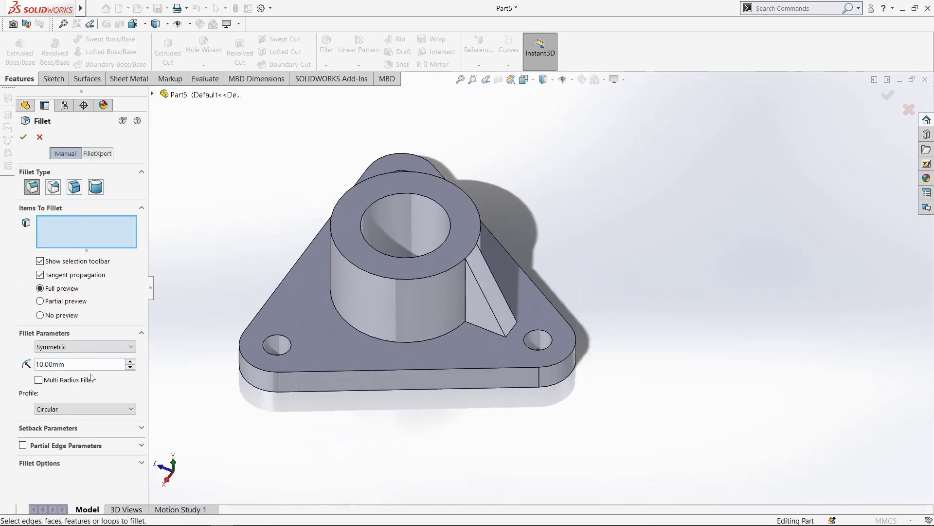
text(3)
key(Return)
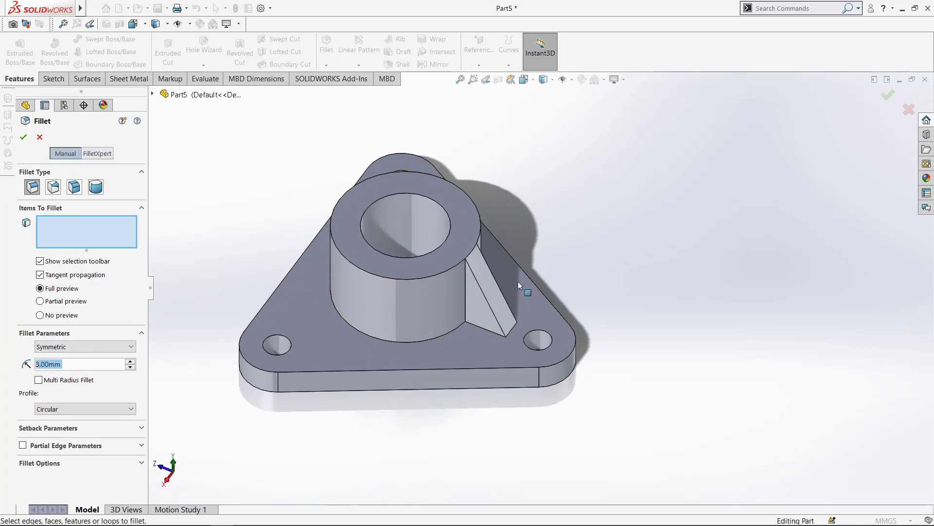
scroll(463, 302, down, 4)
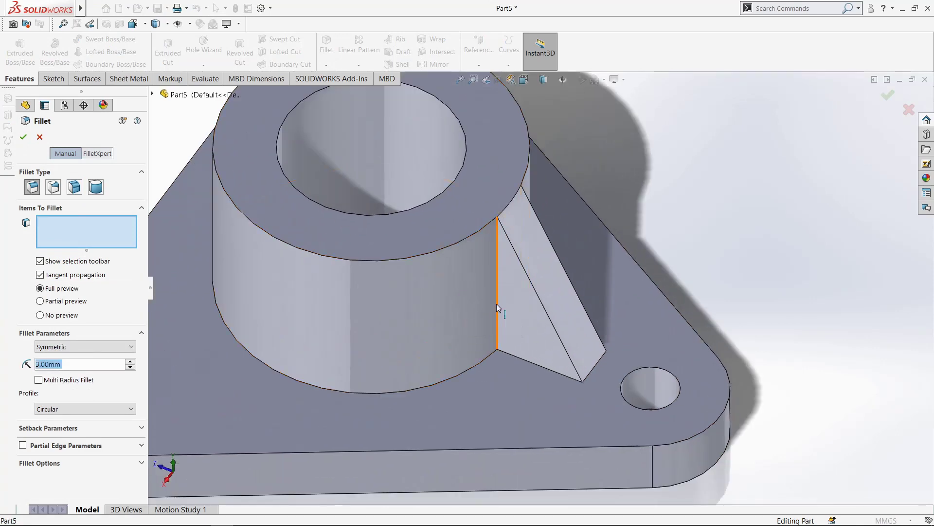
click(497, 319)
click(524, 364)
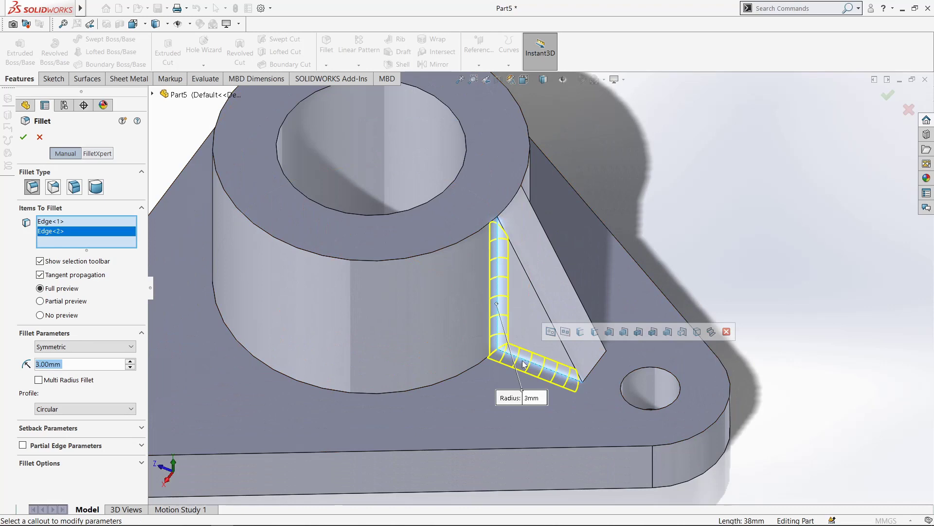
click(454, 377)
- Add the vertical rib-to-hub edge on the rib's opposite side to the 3 mm fillet selection
scroll(455, 379, up, 5)
middle_drag(718, 314, 576, 300)
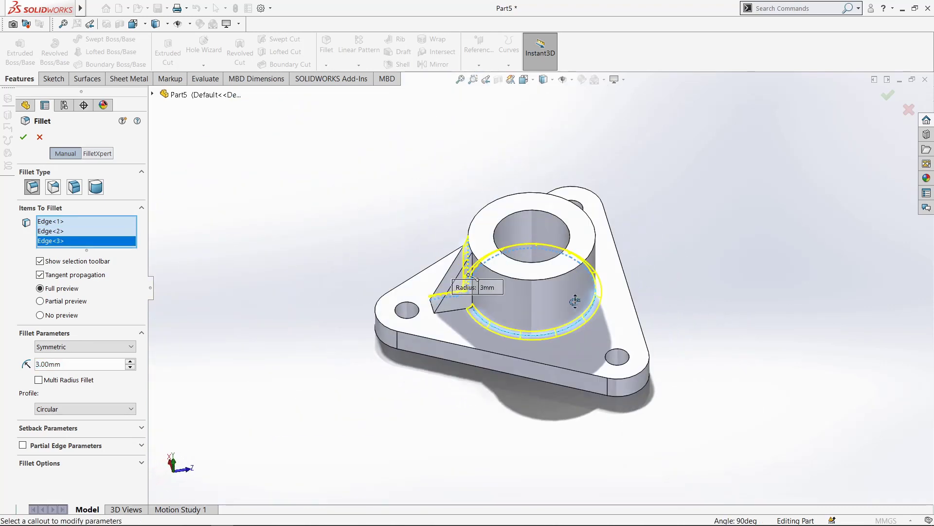
scroll(471, 309, down, 5)
click(480, 285)
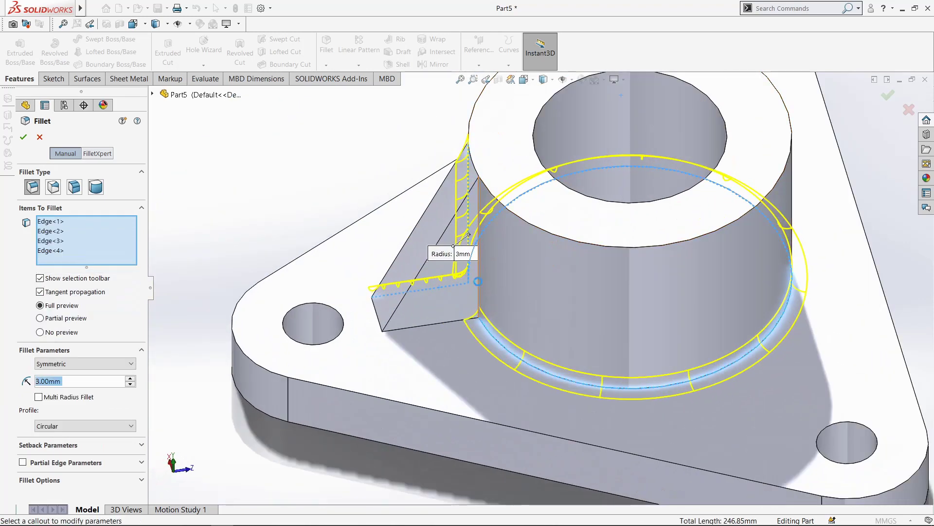
- Add the rib's short front edge and the opposite side's rib-to-plate edge to the selection and create the 3 mm fillet
scroll(479, 287, up, 4)
middle_drag(479, 287, 545, 370)
scroll(545, 370, down, 5)
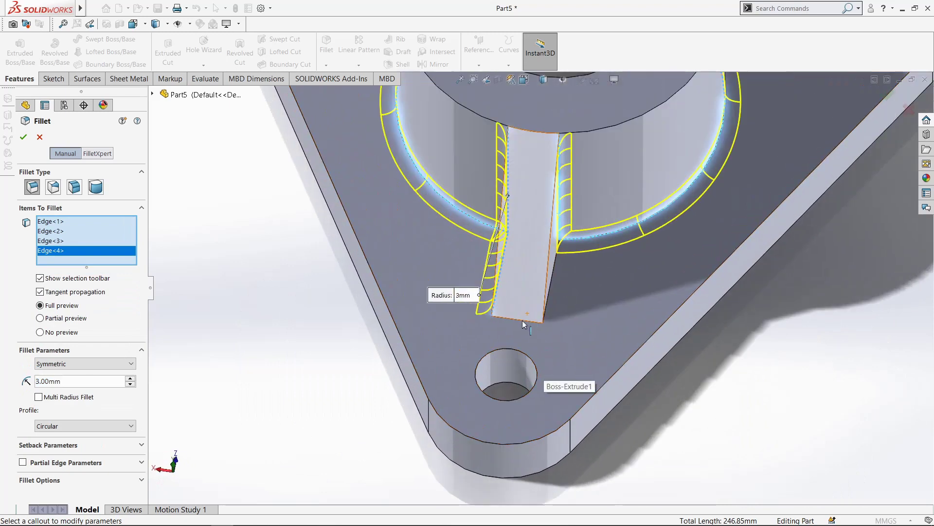
click(523, 322)
scroll(523, 323, up, 3)
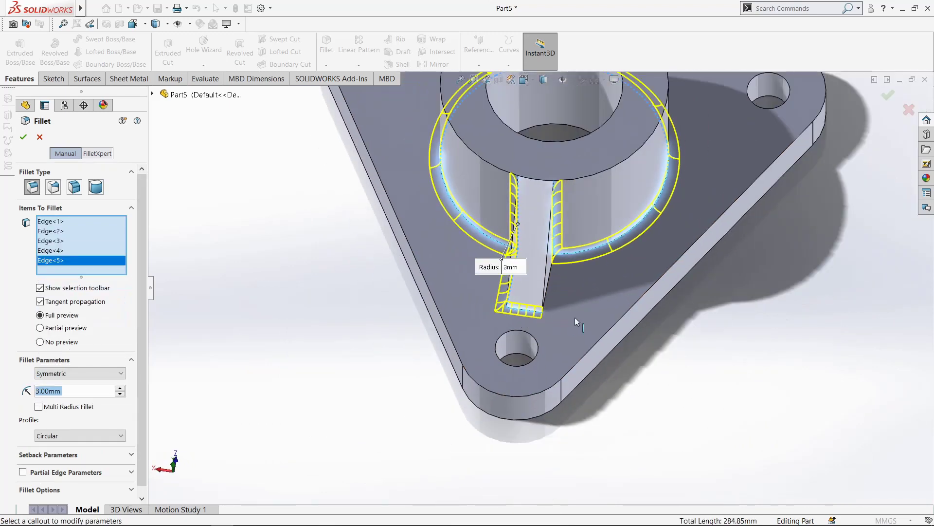
middle_drag(576, 319, 584, 276)
click(585, 276)
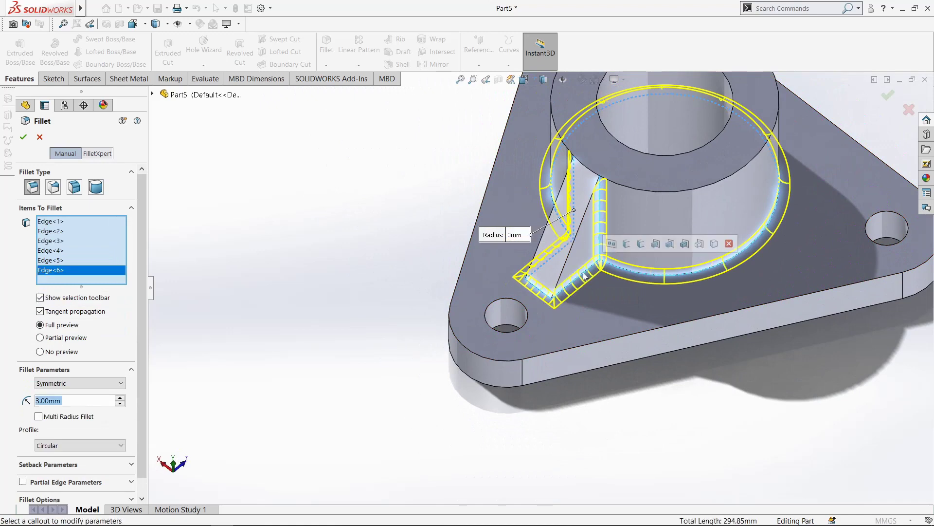
key(Return)
- Start a circular pattern with the boundary rib and its fillet as the features to pattern
scroll(338, 313, up, 4)
middle_drag(395, 310, 396, 289)
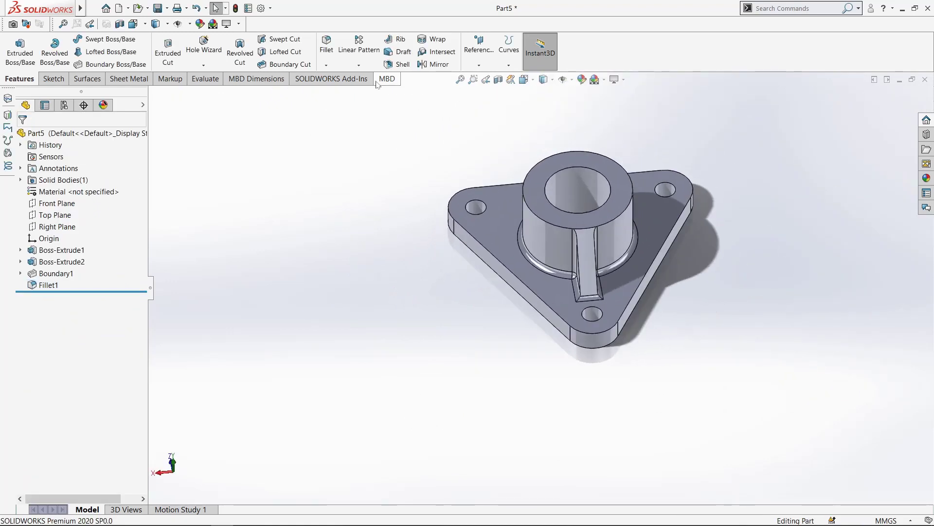
click(358, 65)
click(363, 89)
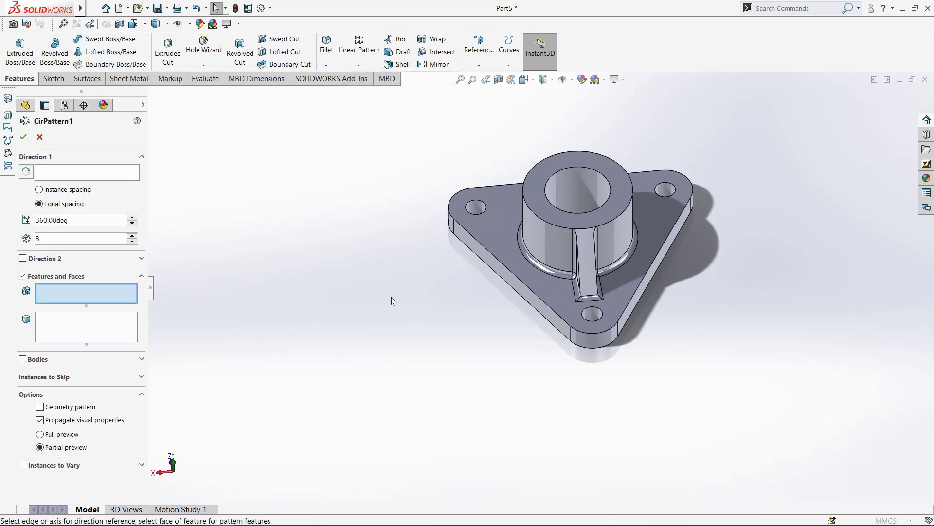
middle_drag(396, 340, 427, 343)
scroll(678, 278, up, 3)
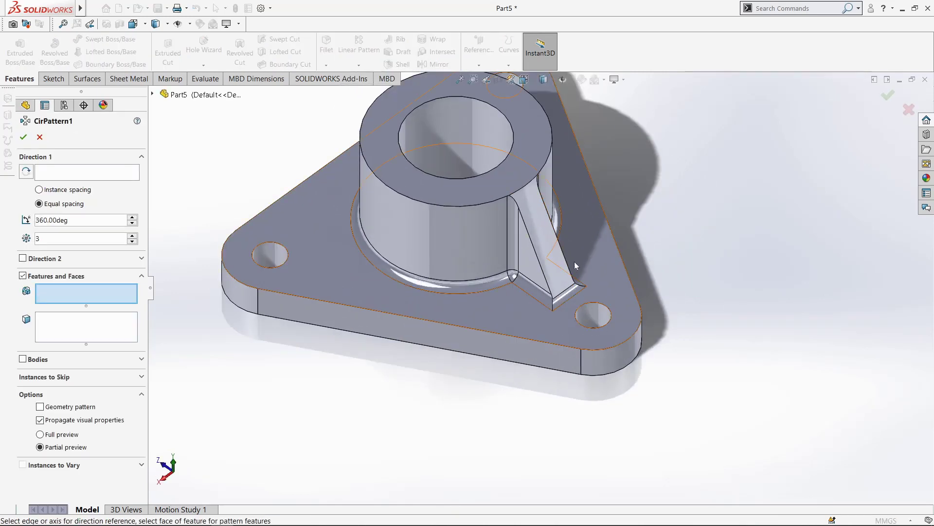
click(524, 283)
scroll(525, 283, up, 5)
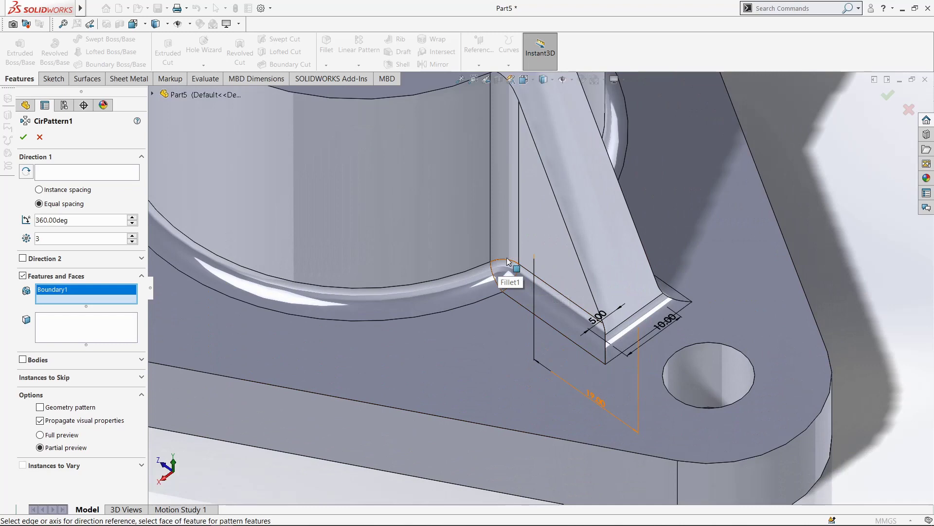
click(507, 273)
scroll(505, 270, down, 8)
middle_drag(503, 389, 446, 374)
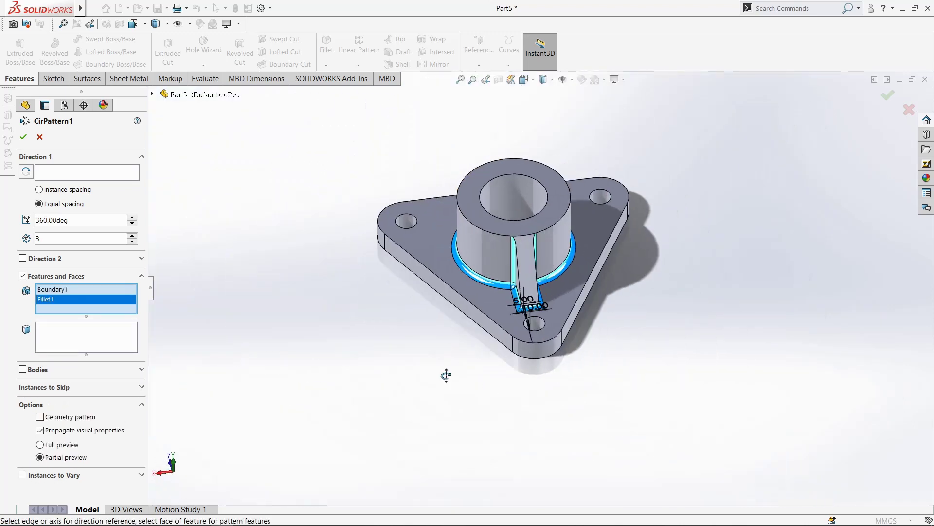
- Use the hub's outer top edge as the pattern axis and create three equally spaced instances over 360 degrees
click(47, 174)
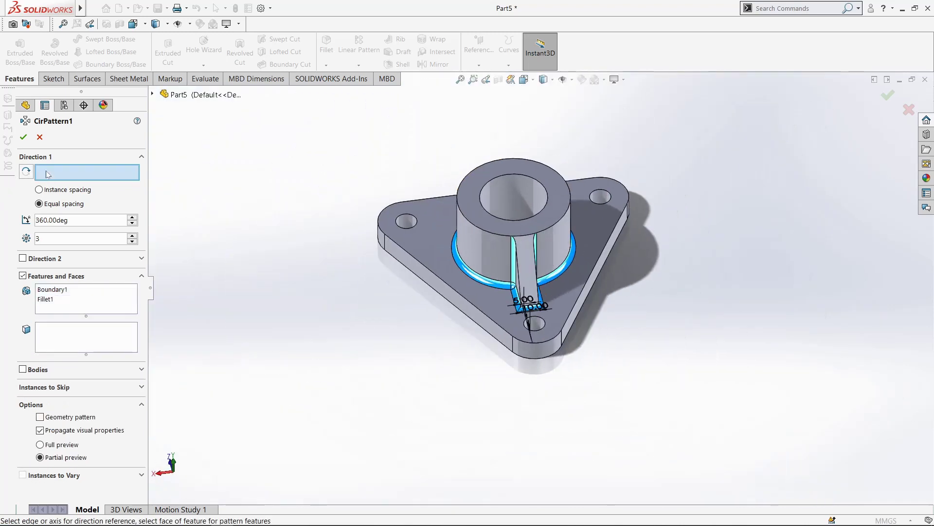
click(465, 222)
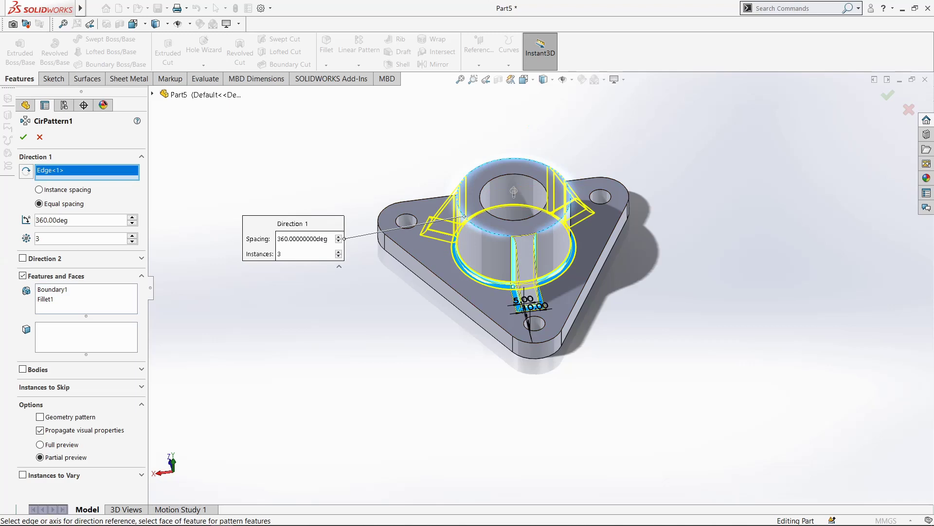
click(27, 139)
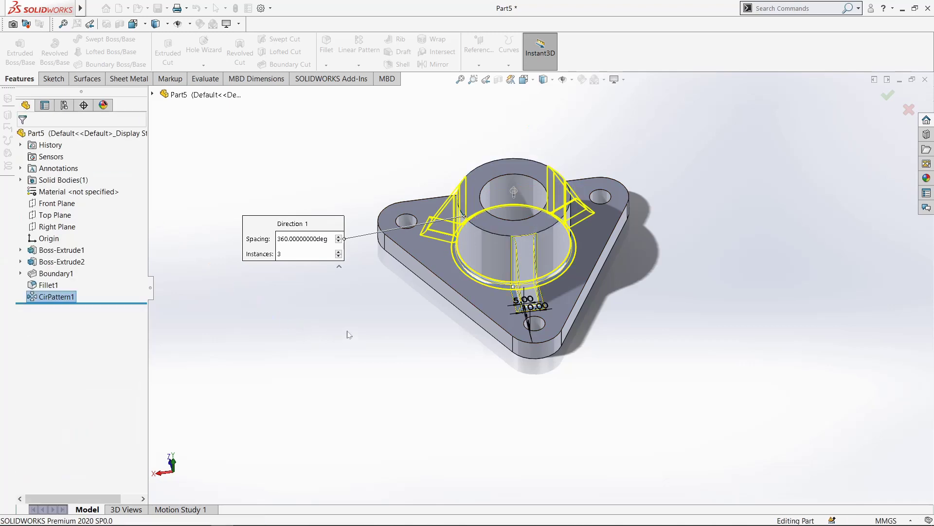